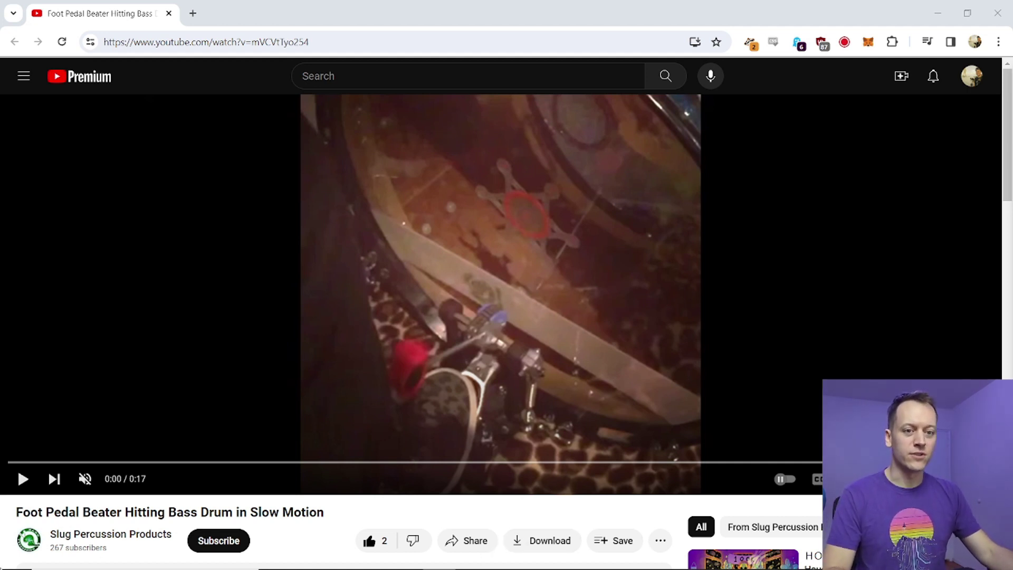
- Start the slow-motion YouTube video of a pedal beater striking a bass drum
click(21, 479)
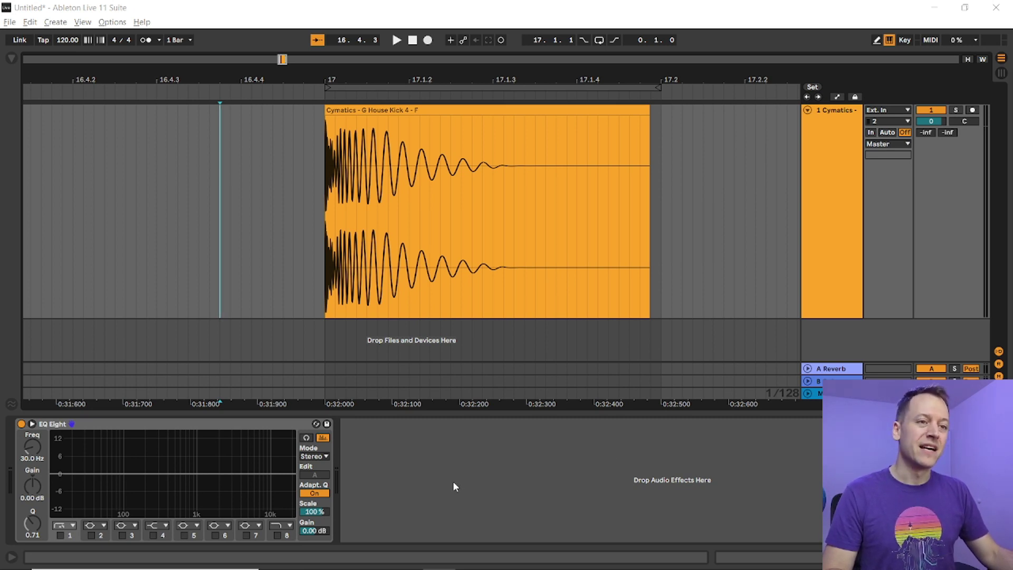
click(214, 244)
key(space)
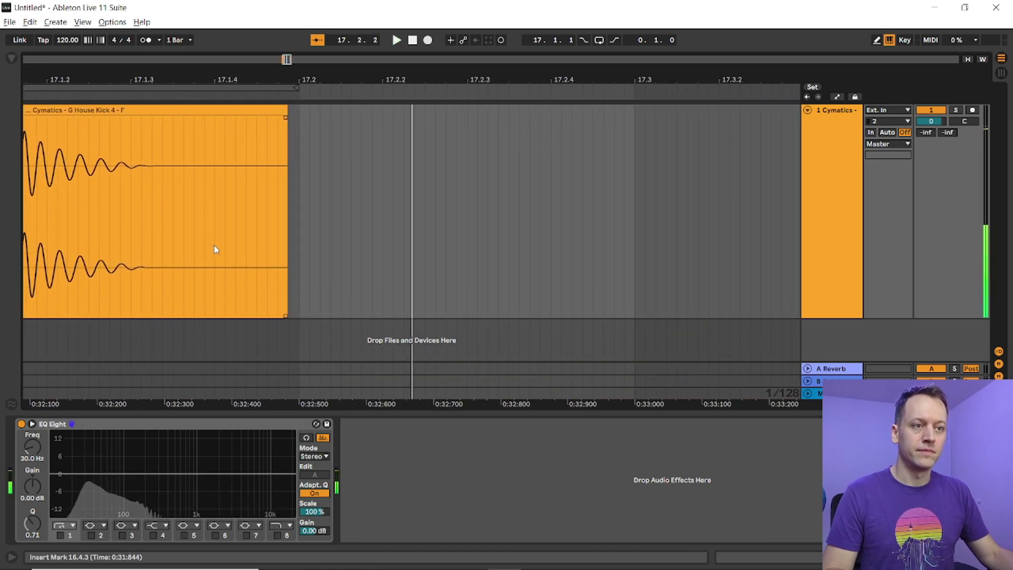
key(space)
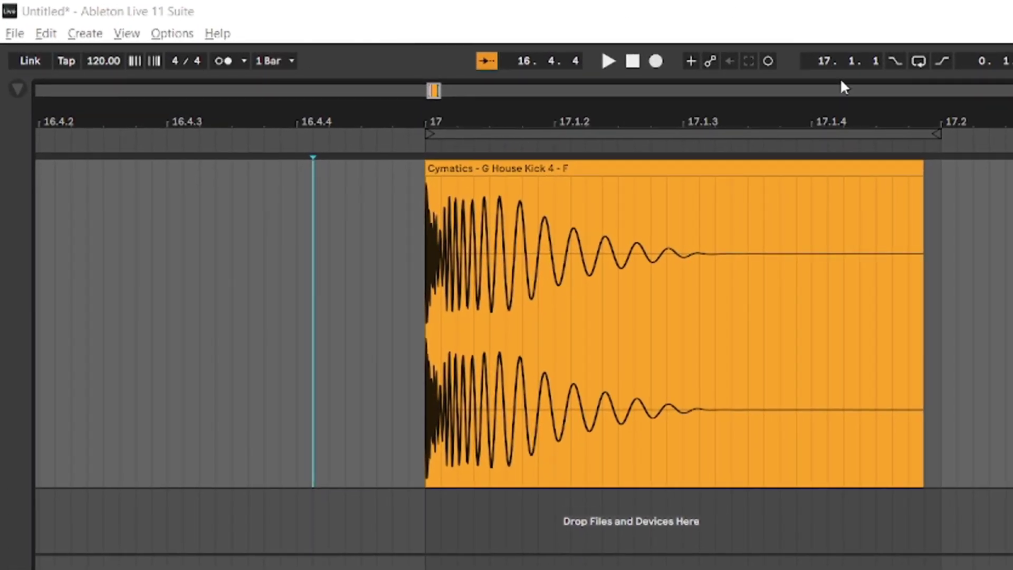
mouse_move(441, 183)
scroll(663, 329, up, 3)
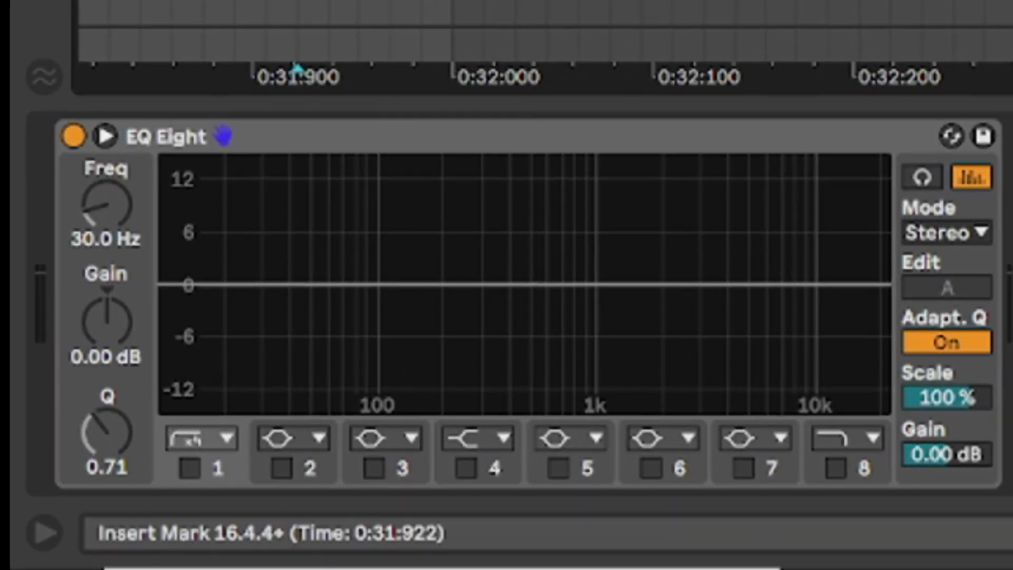
key(space)
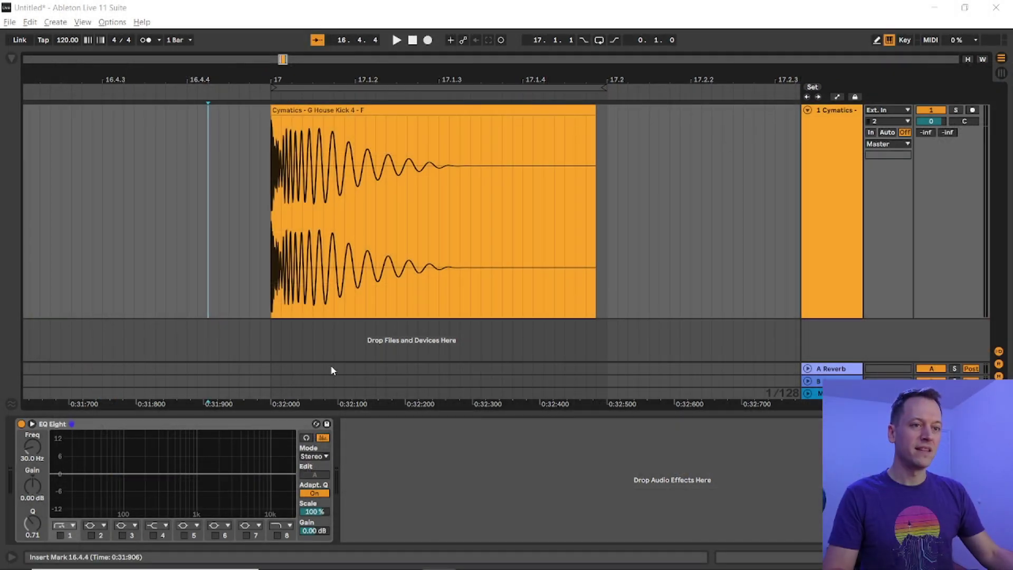
- Zoom into the Cymatics G House Kick 4 clip start, scroll along its first milliseconds, then zoom back out
scroll(281, 255, up, 10)
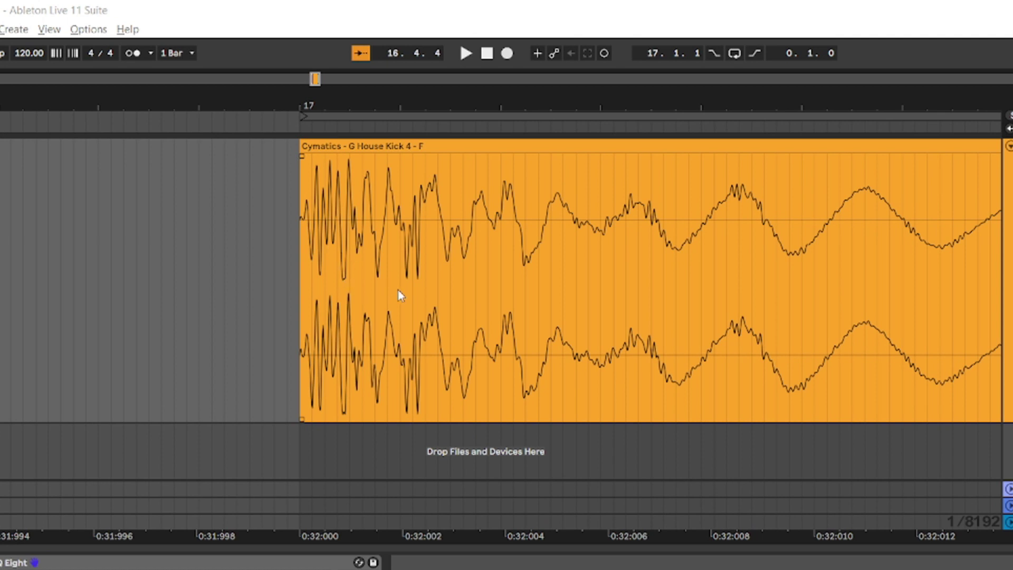
scroll(657, 256, right, 3)
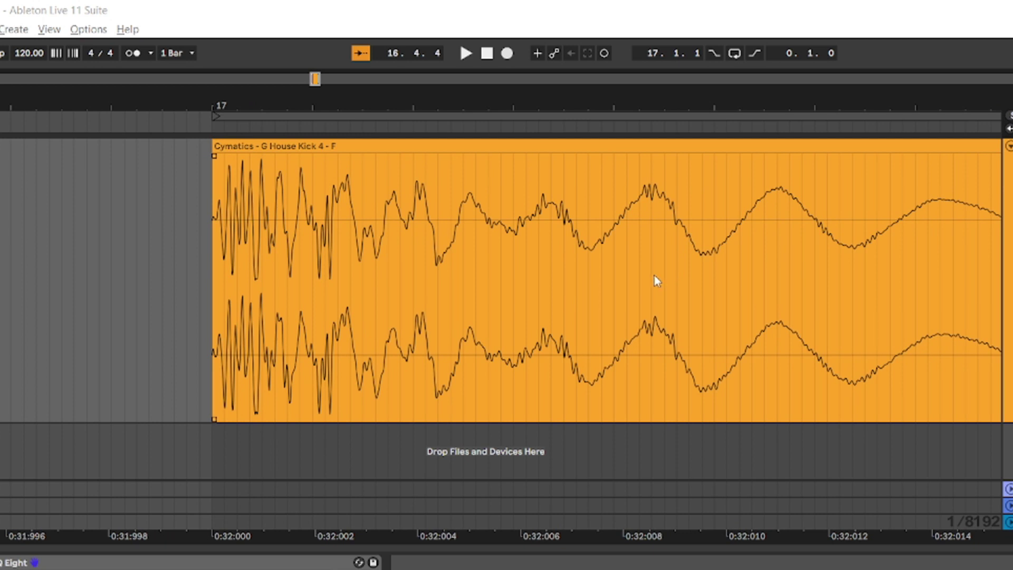
scroll(654, 275, down, 5)
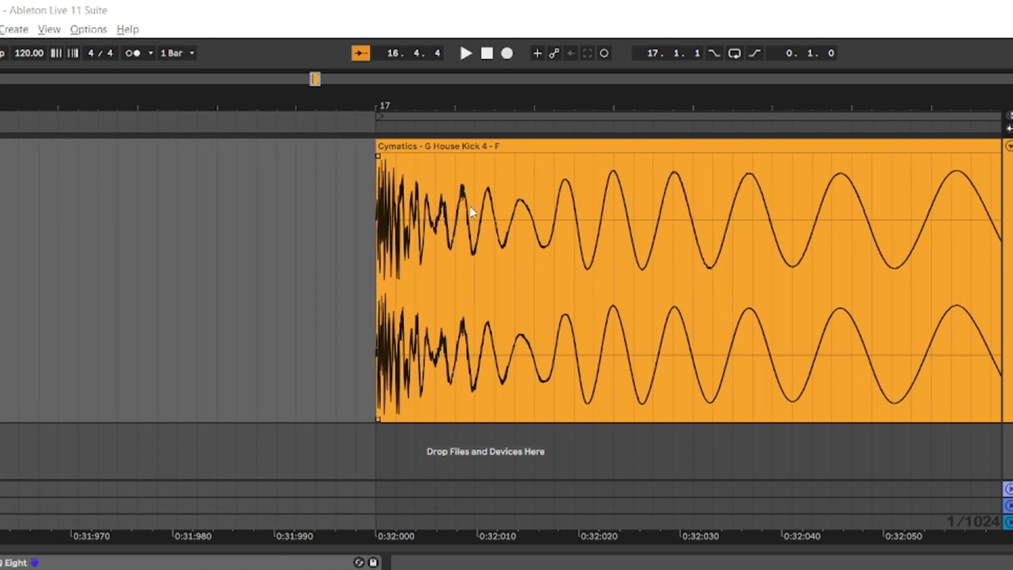
scroll(477, 211, right, 5)
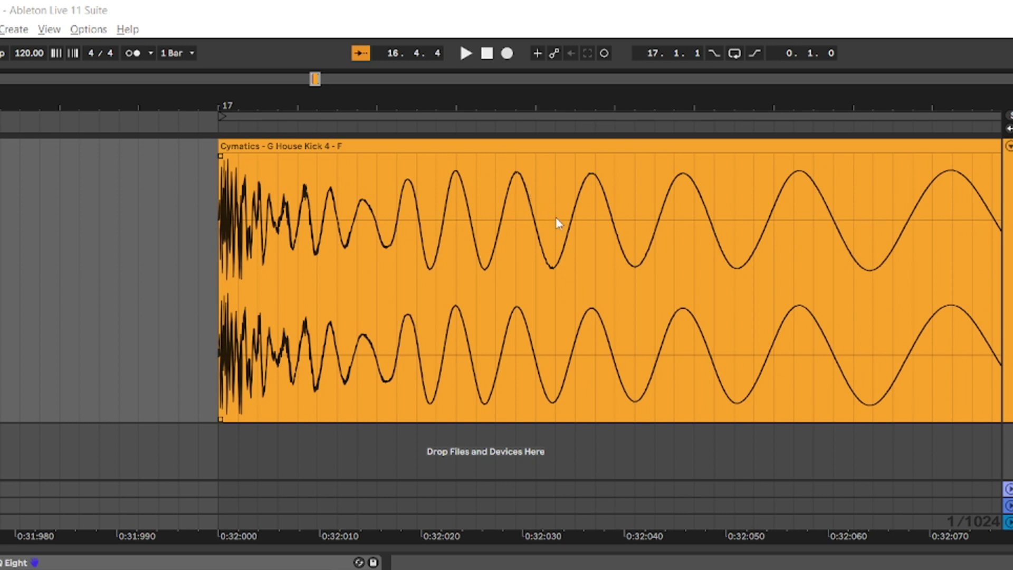
scroll(562, 228, right, 6)
scroll(595, 278, down, 2)
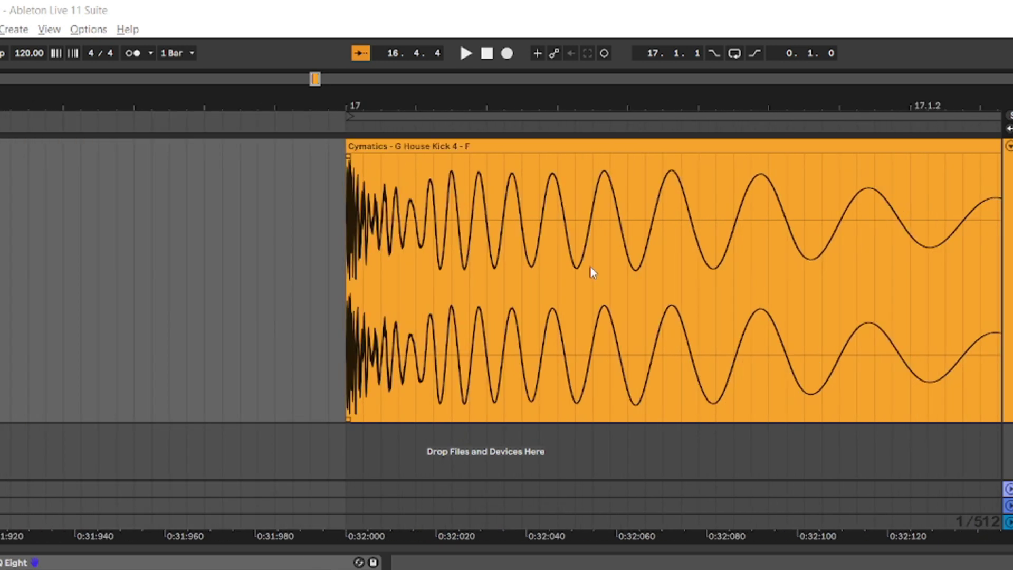
scroll(595, 272, right, 4)
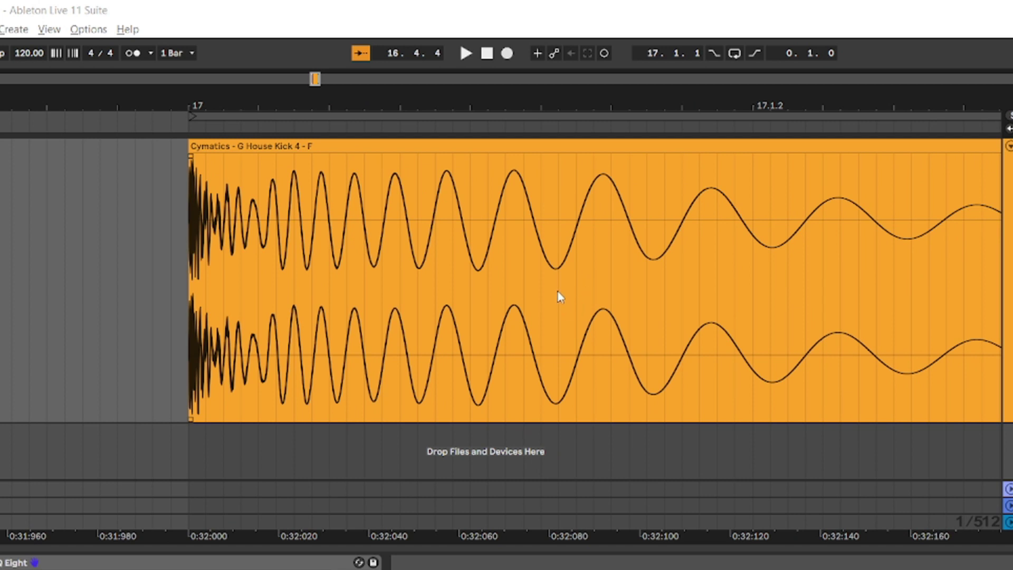
scroll(559, 298, right, 3)
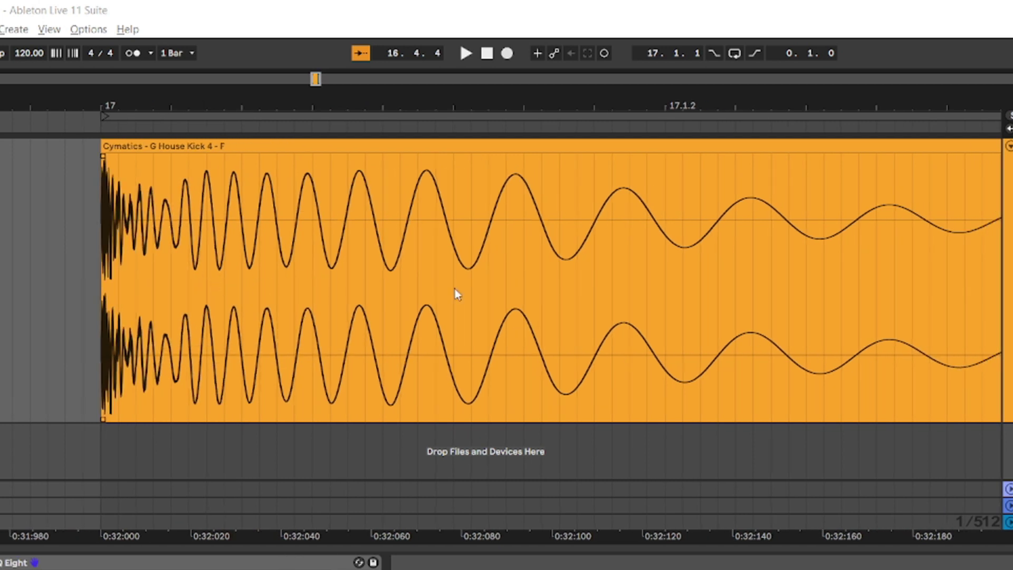
scroll(936, 232, down, 2)
scroll(843, 271, left, 6)
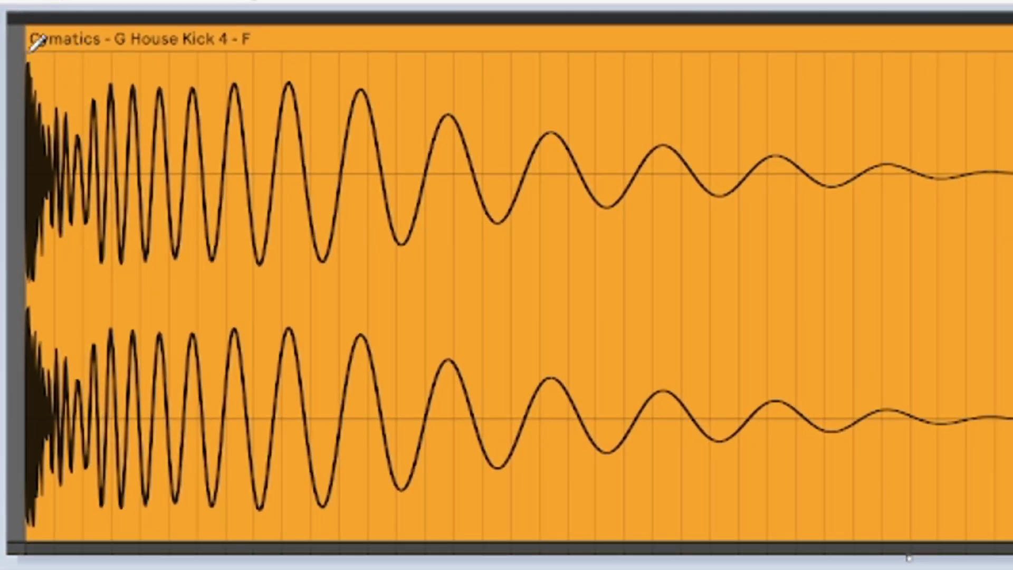
- In Paint, trace a green curve from the kick's starting corner and a red curve across the waveform
drag(27, 53, 65, 147)
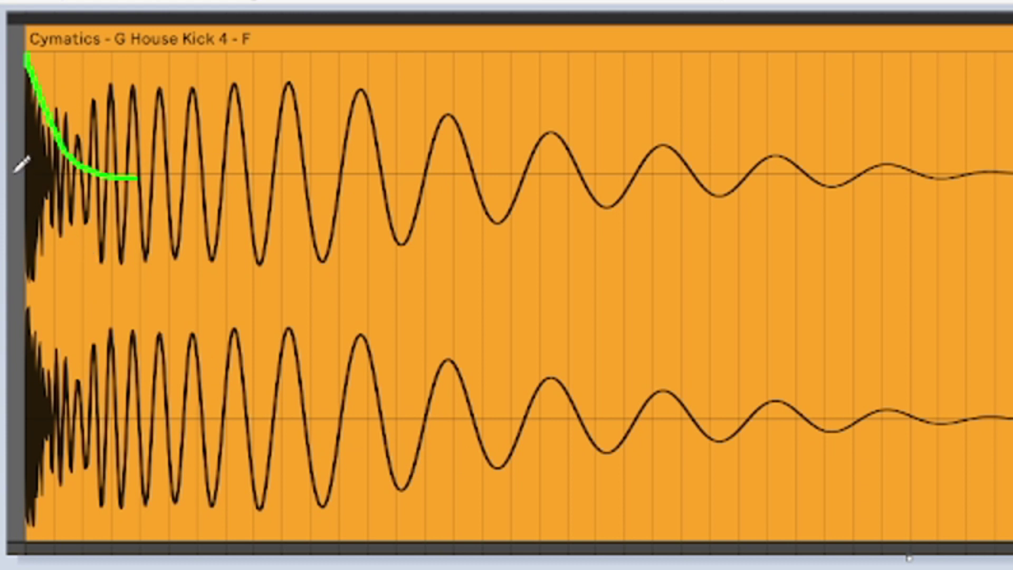
mouse_move(25, 171)
mouse_down()
mouse_move(50, 161)
mouse_move(87, 93)
mouse_move(107, 83)
mouse_move(331, 74)
mouse_move(503, 109)
mouse_move(1004, 171)
mouse_up()
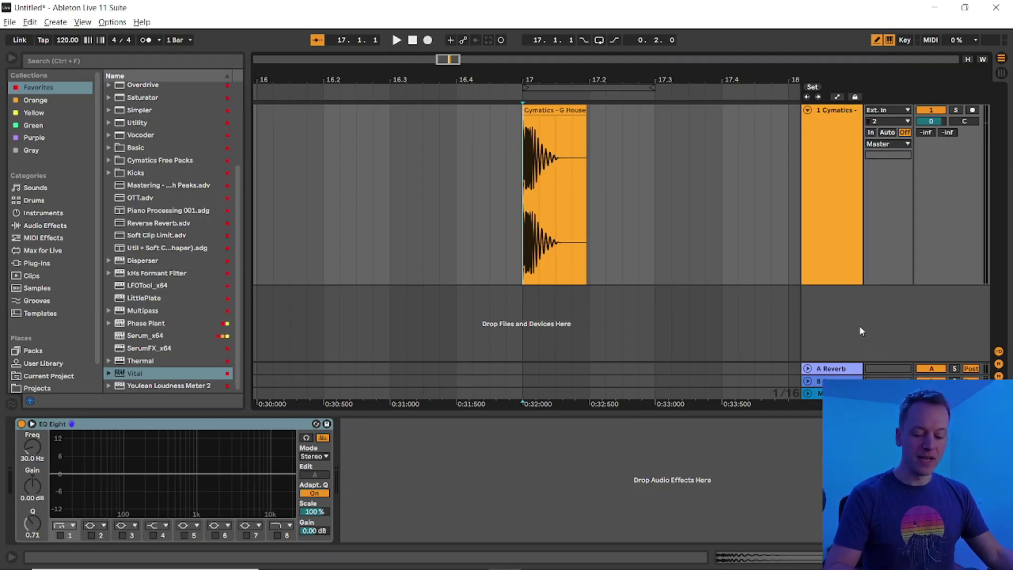
- Add a soloed MIDI track with an empty clip spanning 17.1.1 to 17.3.1
key(ctrl+shift+t)
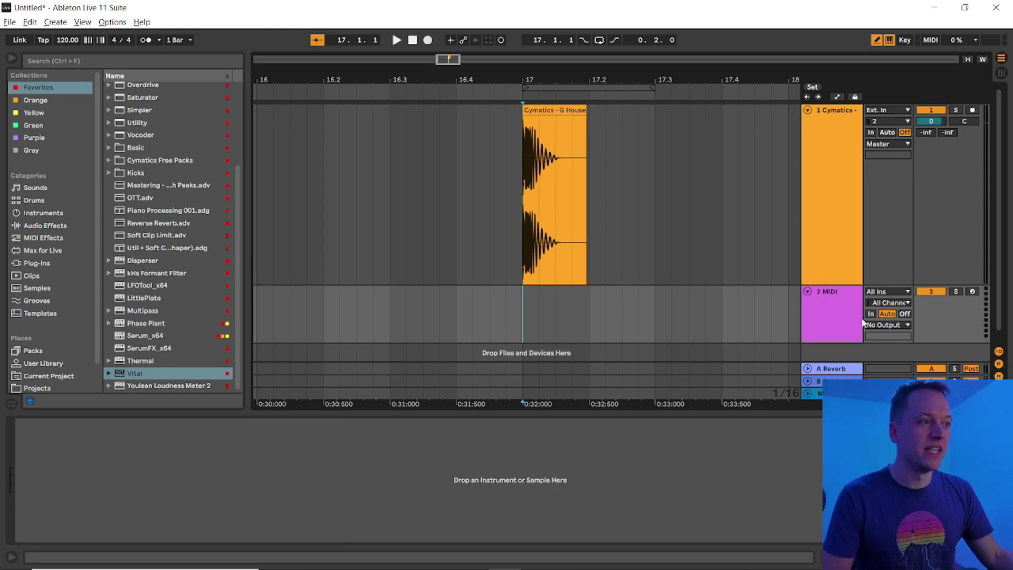
click(954, 291)
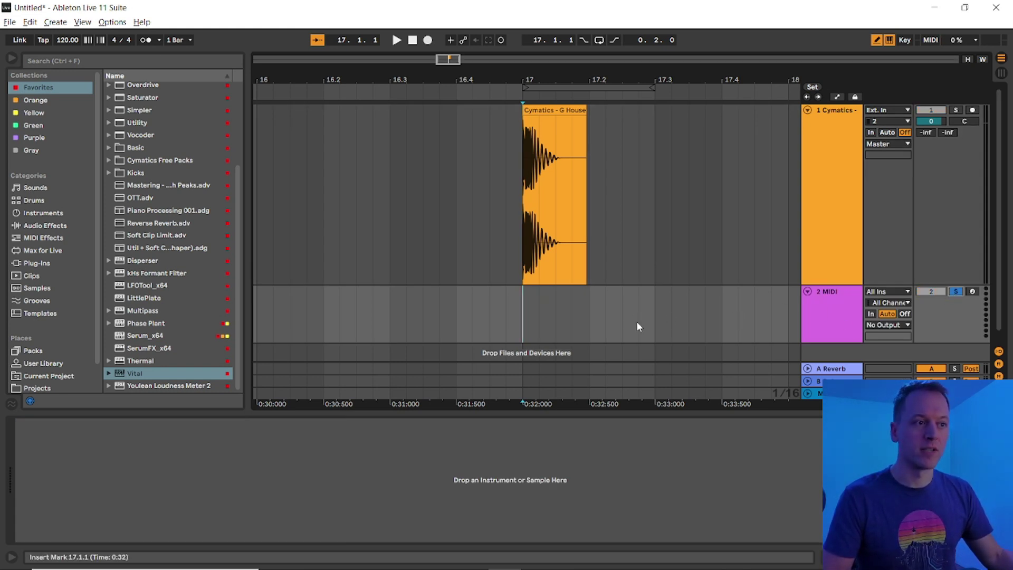
drag(526, 312, 650, 304)
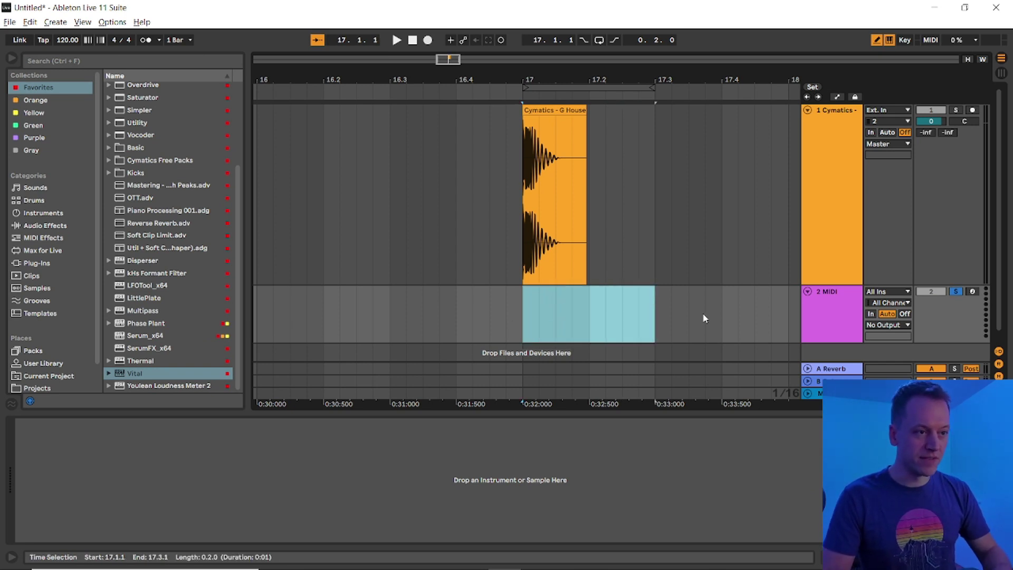
key(ctrl+shift+m)
- Draw a one-beat F0 note at the clip start and loop playback over the clip
drag(523, 402, 522, 242)
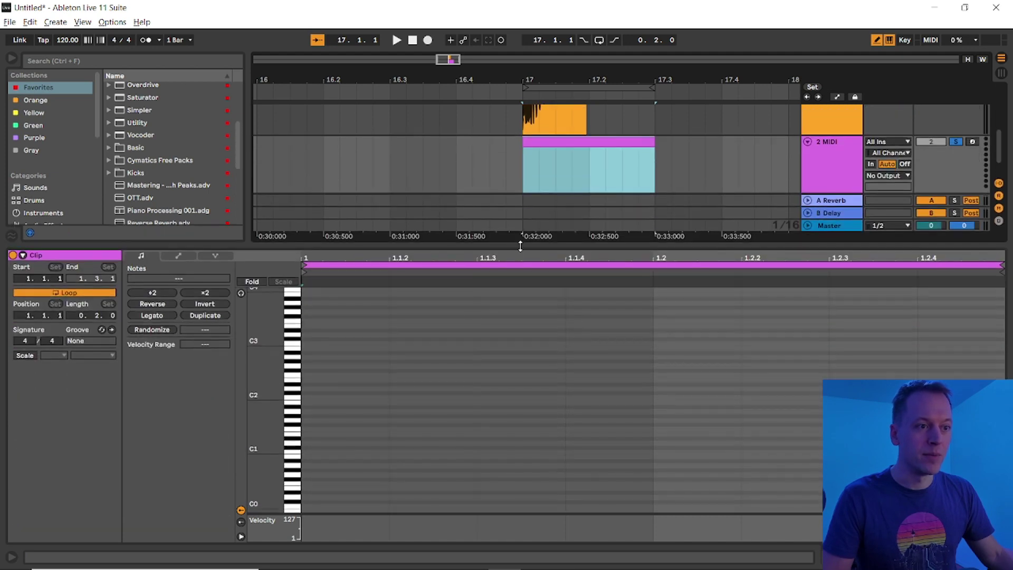
scroll(399, 393, down, 2)
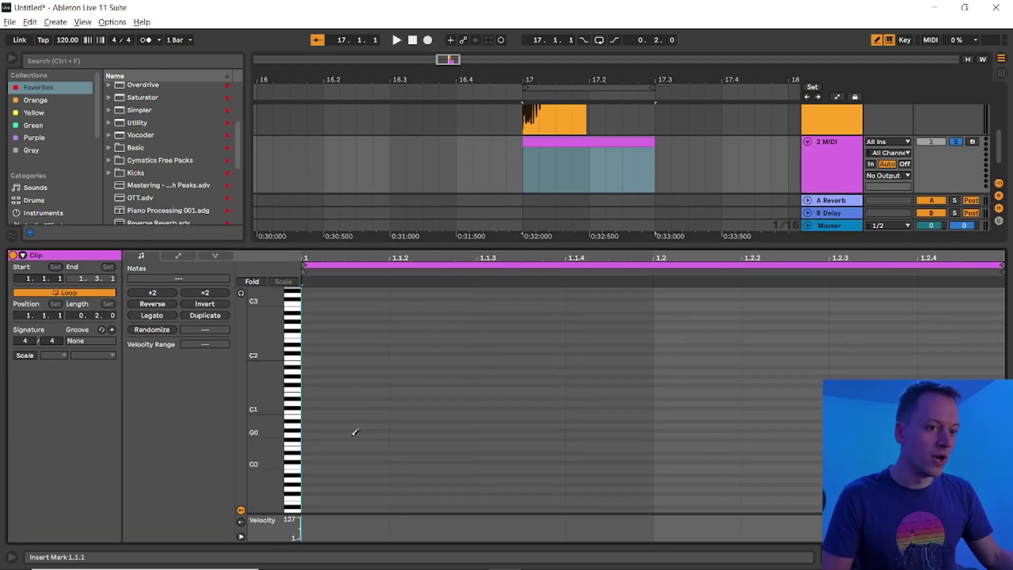
drag(355, 440, 637, 434)
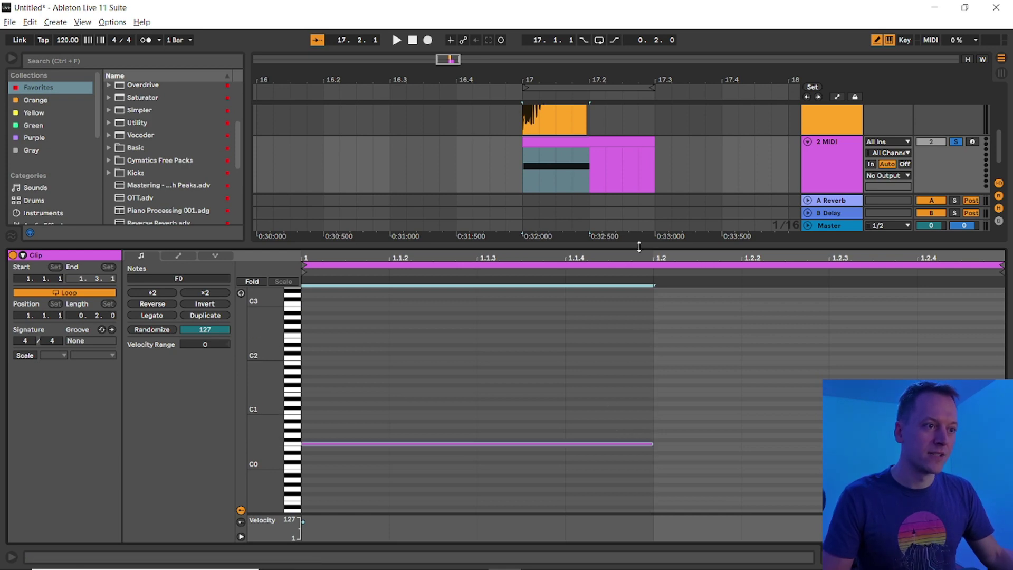
drag(642, 250, 644, 422)
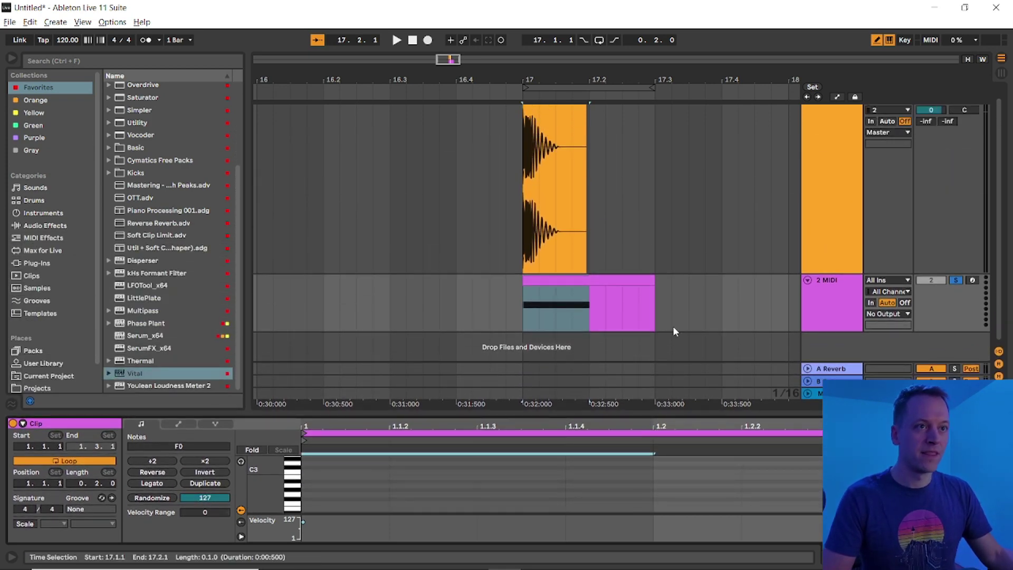
click(615, 280)
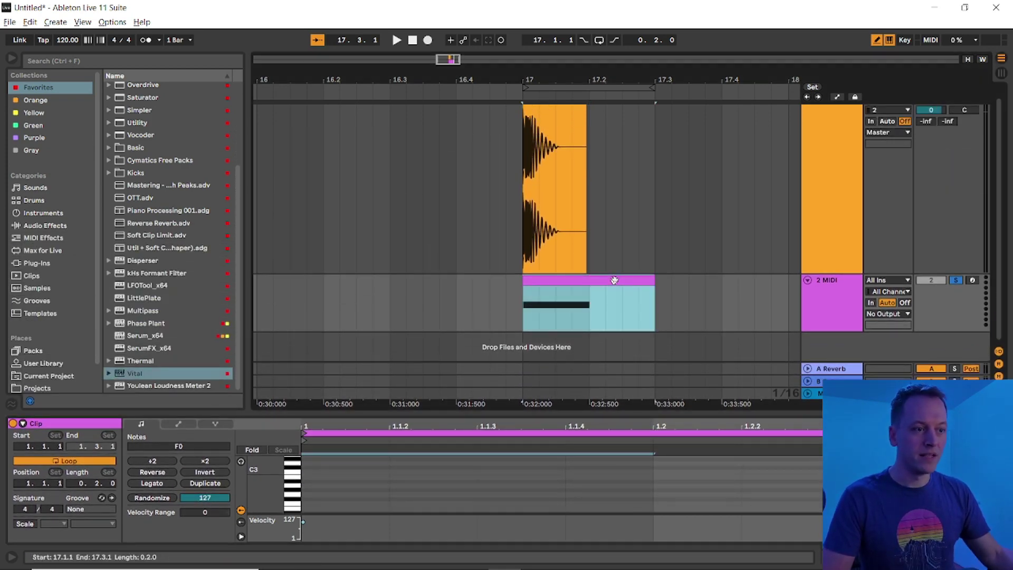
key(ctrl+l)
scroll(624, 291, right, 1)
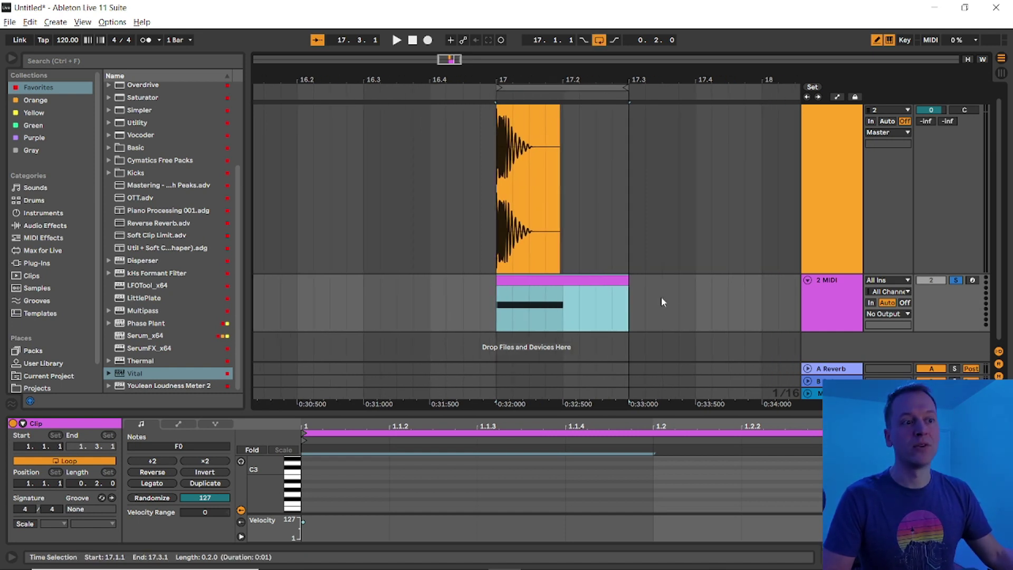
- Load Vital onto the 2 MIDI track and start playback to hear the patch
click(825, 307)
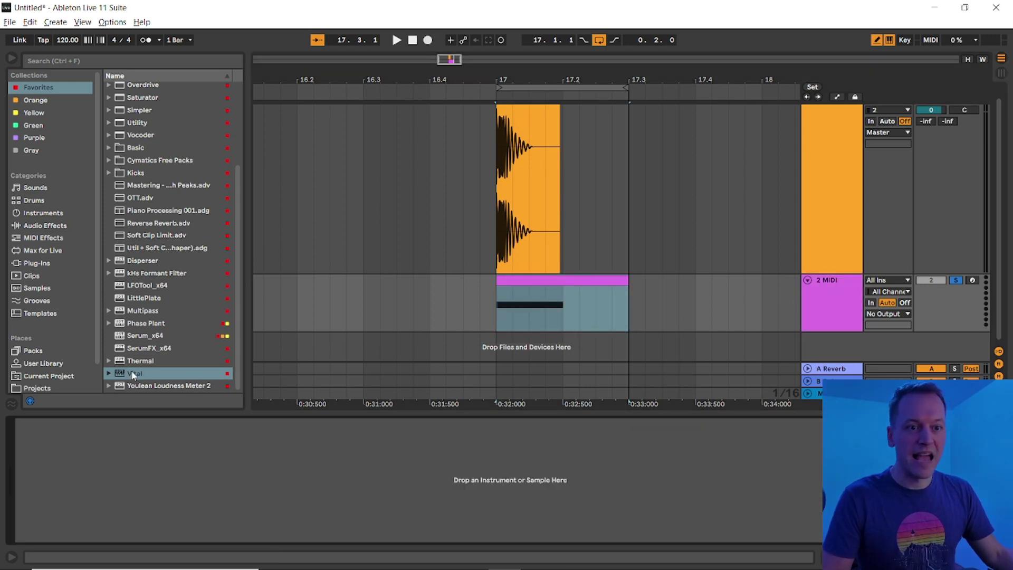
drag(133, 374, 400, 474)
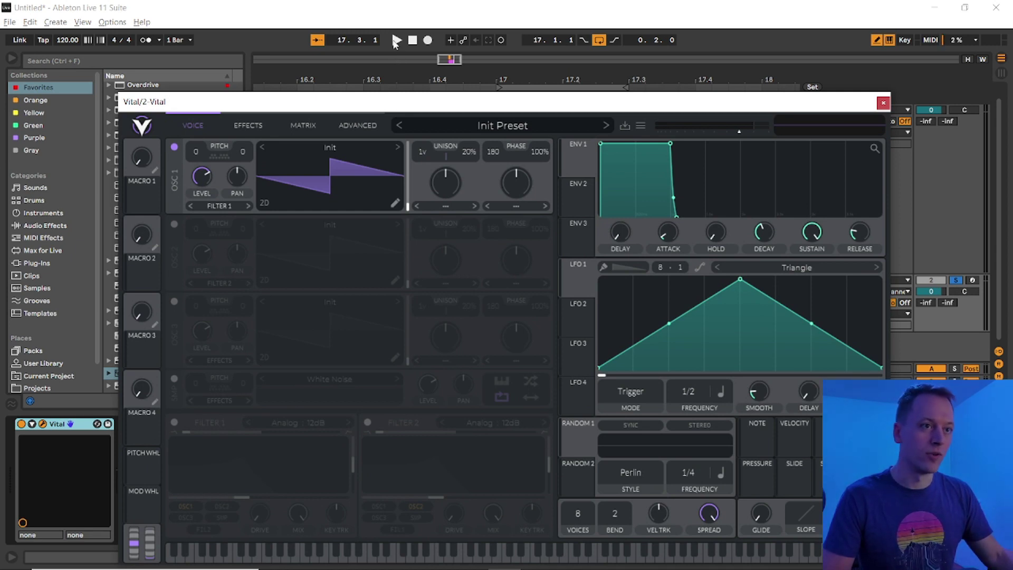
click(395, 42)
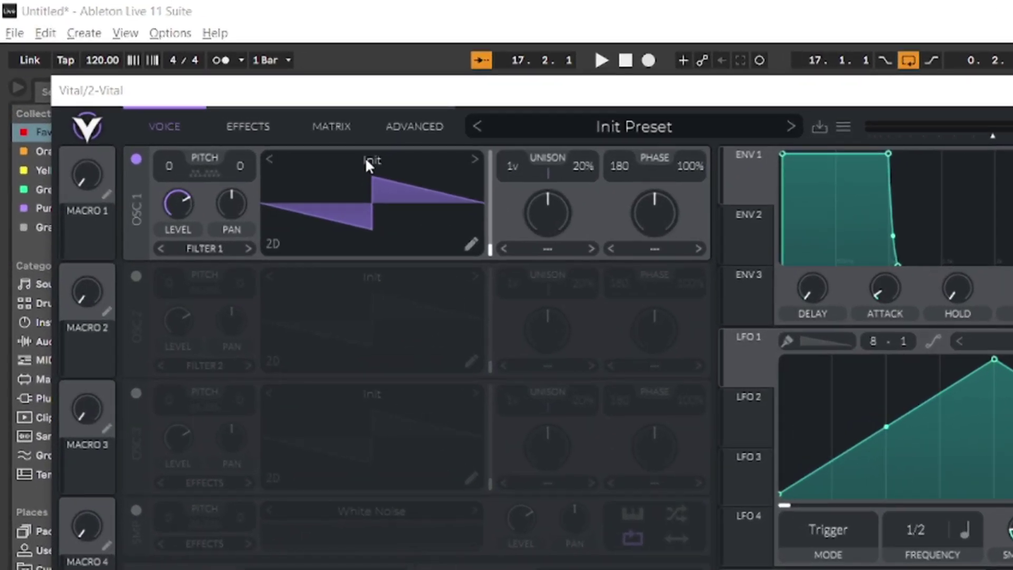
- Give oscillator 1 the Basic Shapes wavetable and set its phase randomization to 0%
click(368, 164)
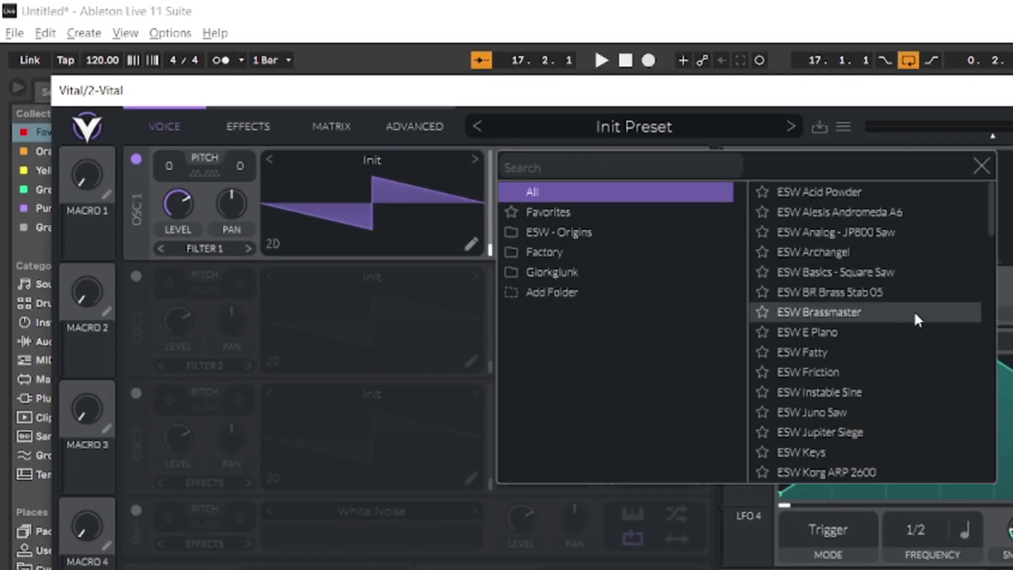
scroll(892, 298, down, 10)
click(792, 322)
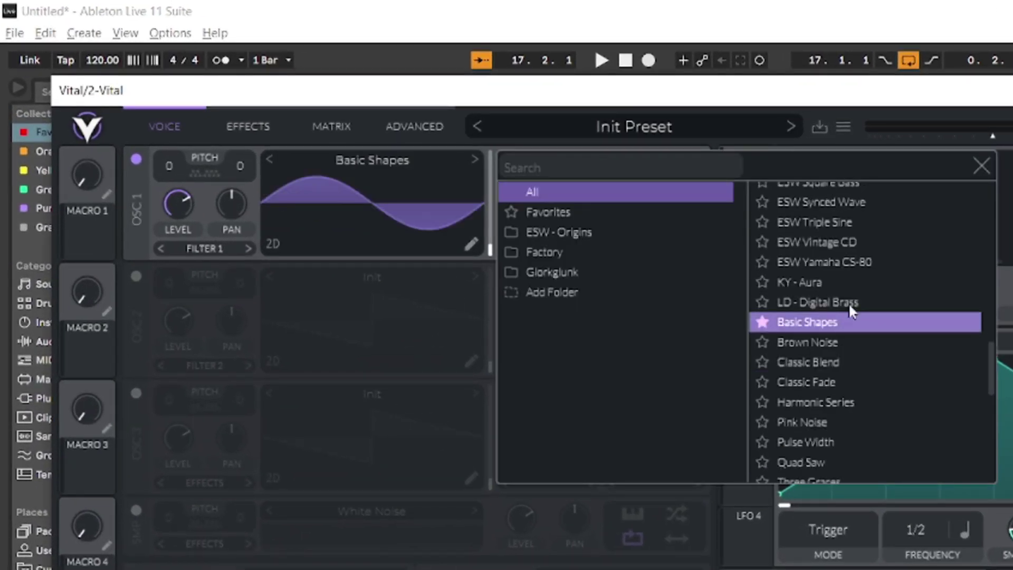
click(980, 165)
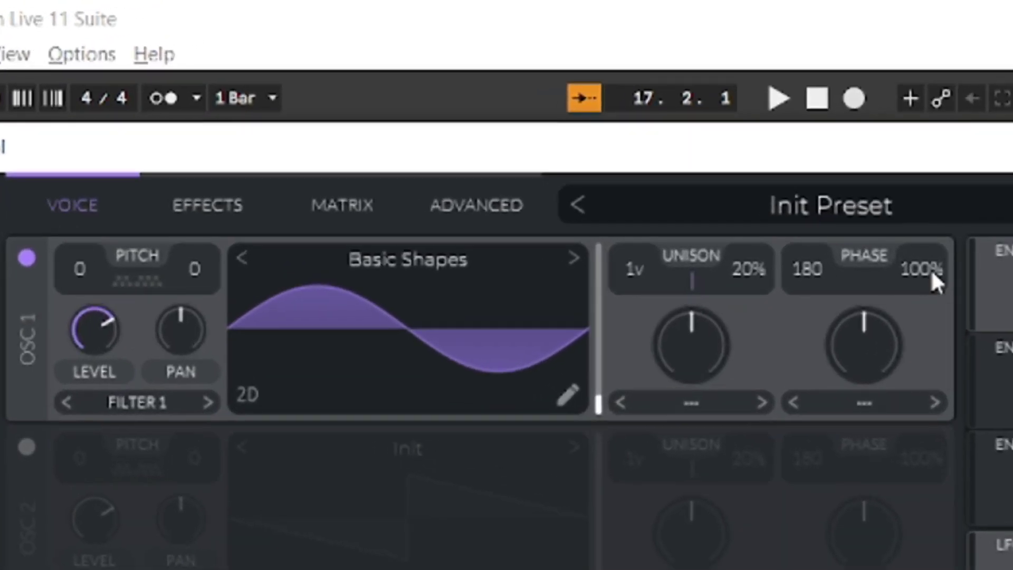
drag(712, 177, 653, 175)
drag(837, 282, 466, 294)
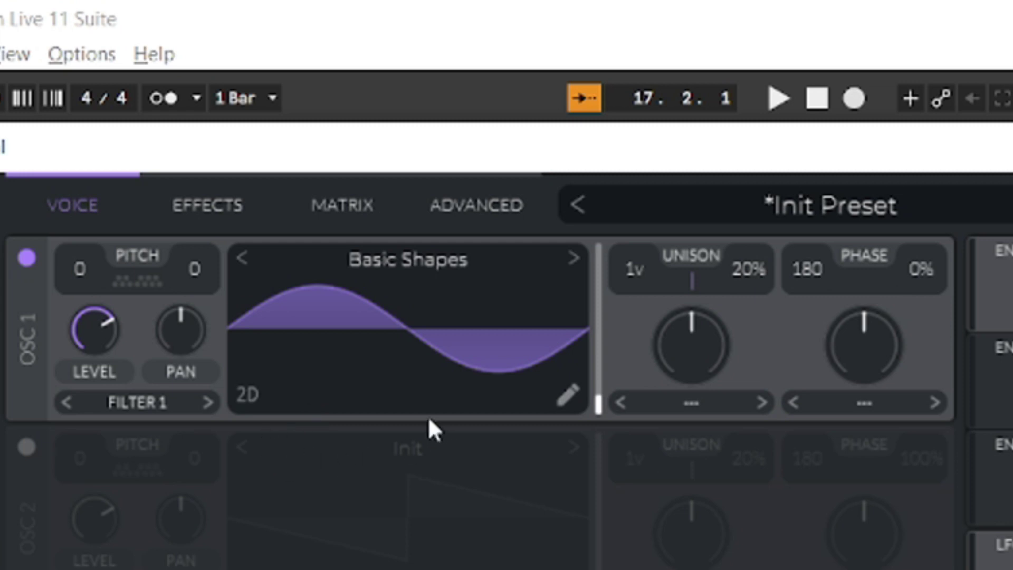
- Turn oscillator 1's level almost fully down and switch LFO 1 to Envelope mode
drag(92, 322, 56, 486)
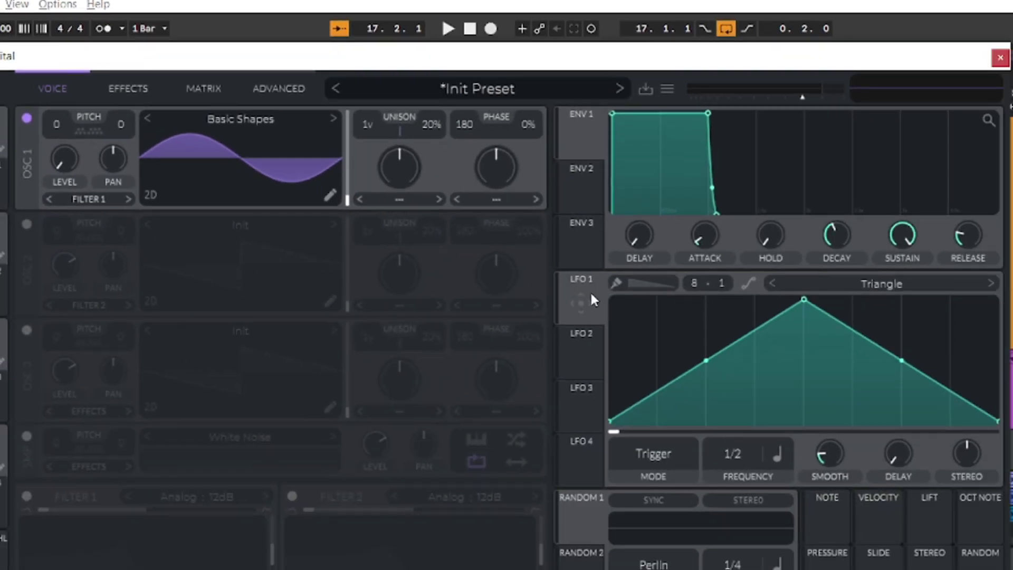
click(658, 448)
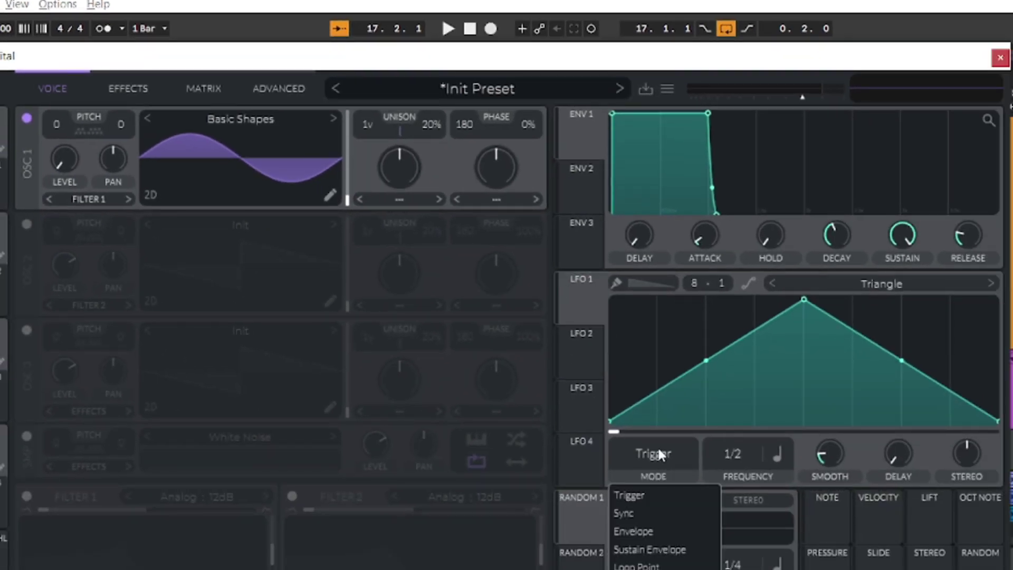
click(662, 525)
scroll(736, 452, down, 1)
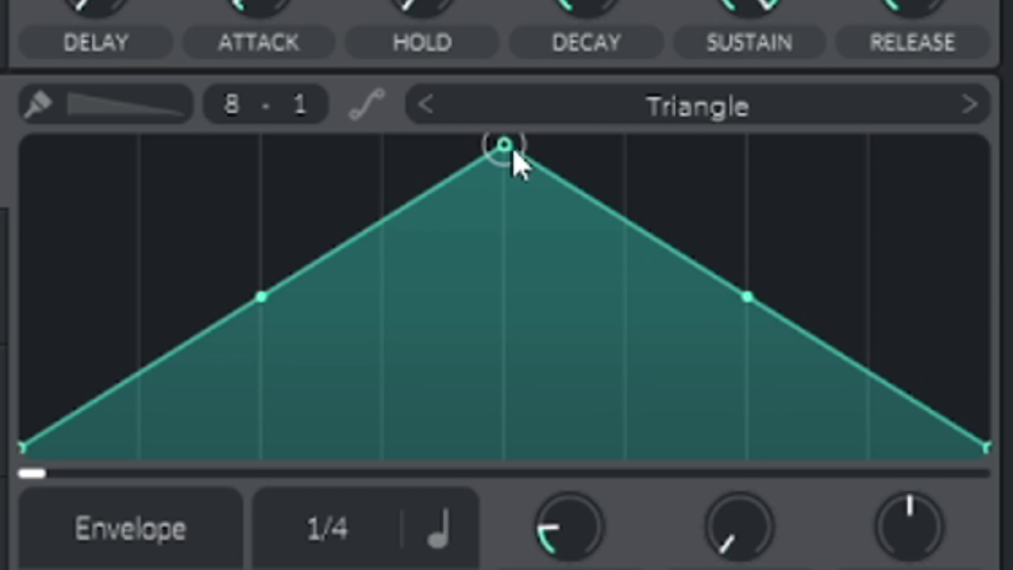
- Reshape LFO 1 to rise, hold, then drop to zero, and route it to oscillator 1's level
drag(513, 150, 79, 11)
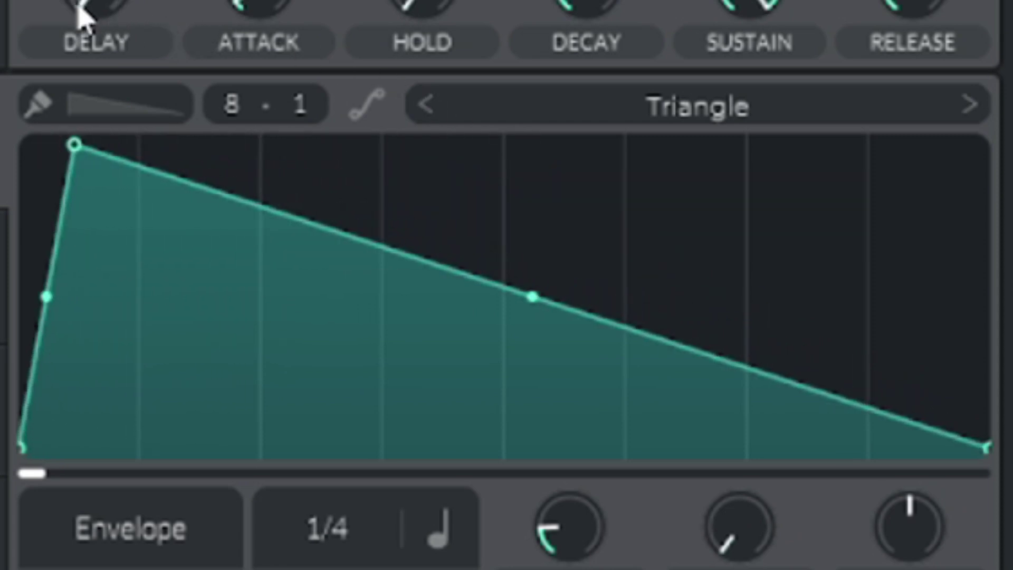
double_click(460, 284)
drag(470, 292, 263, 105)
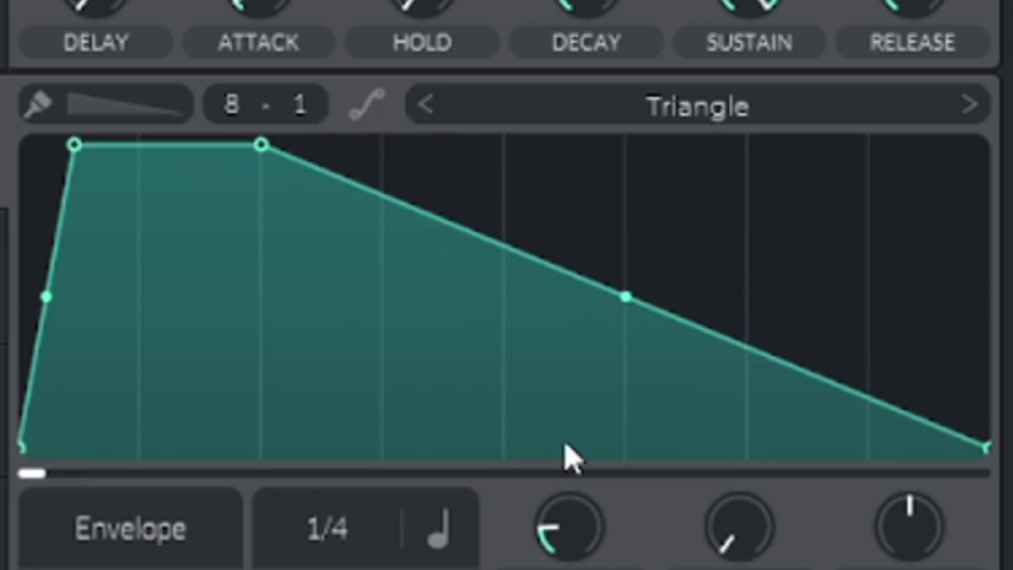
double_click(477, 236)
drag(475, 238, 536, 504)
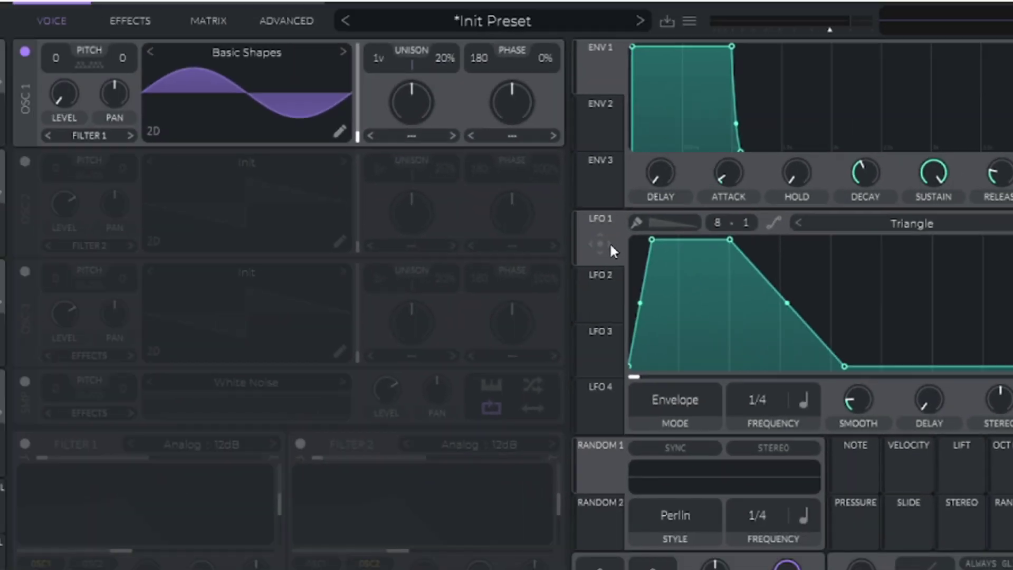
drag(609, 244, 71, 141)
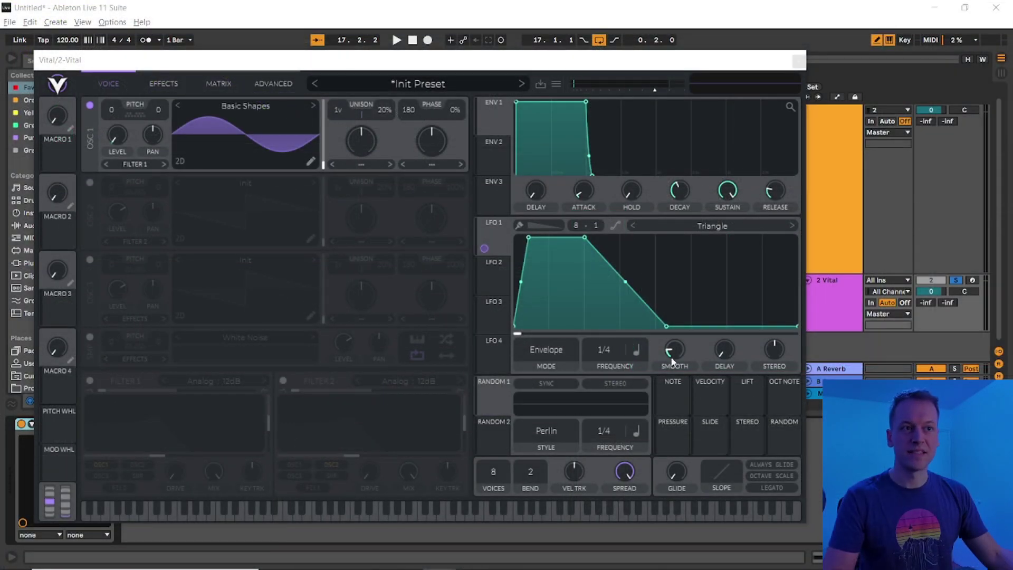
- Save the Vital patch as a preset named 'My Kick'
click(539, 83)
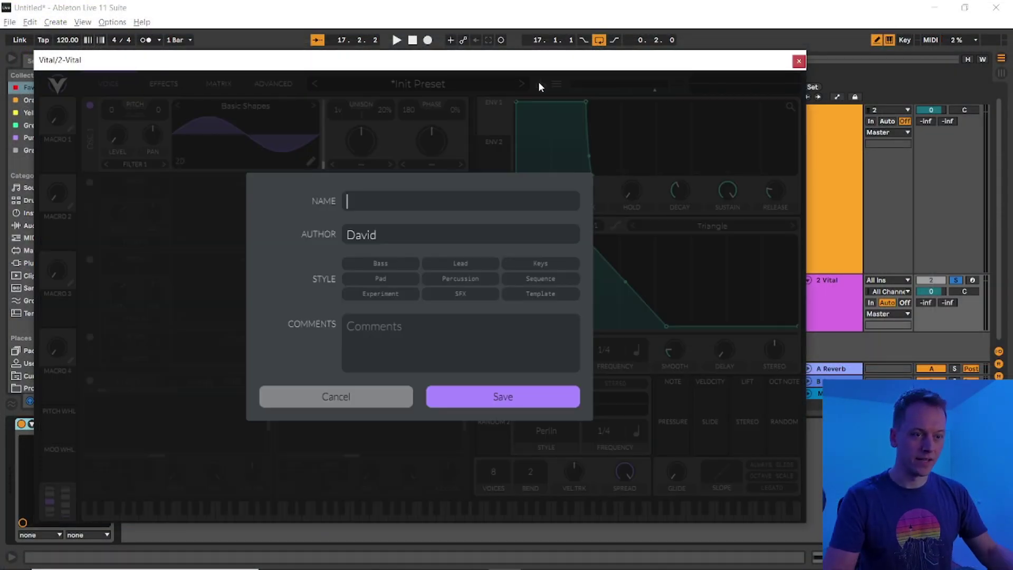
text(My Kick)
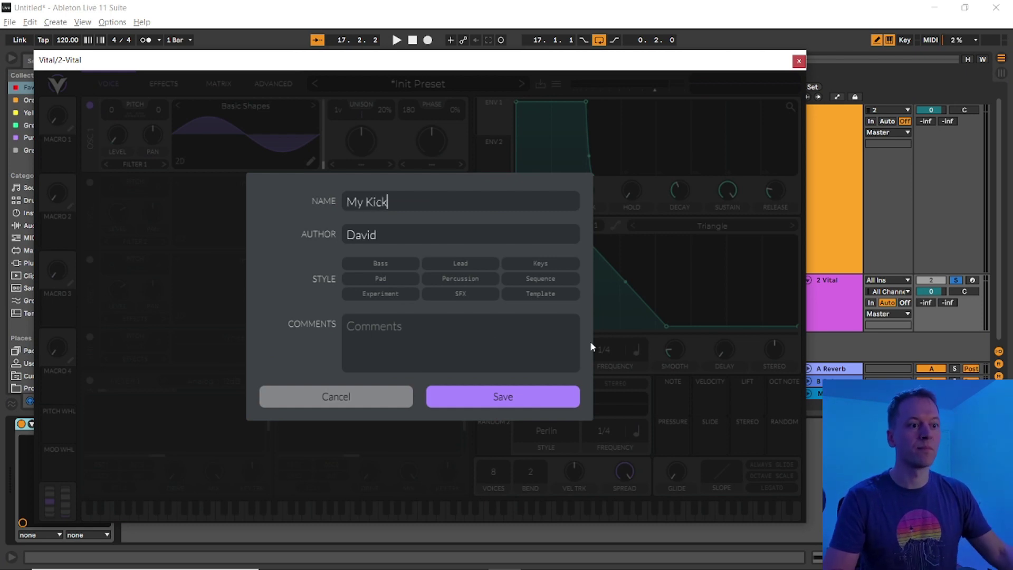
click(527, 402)
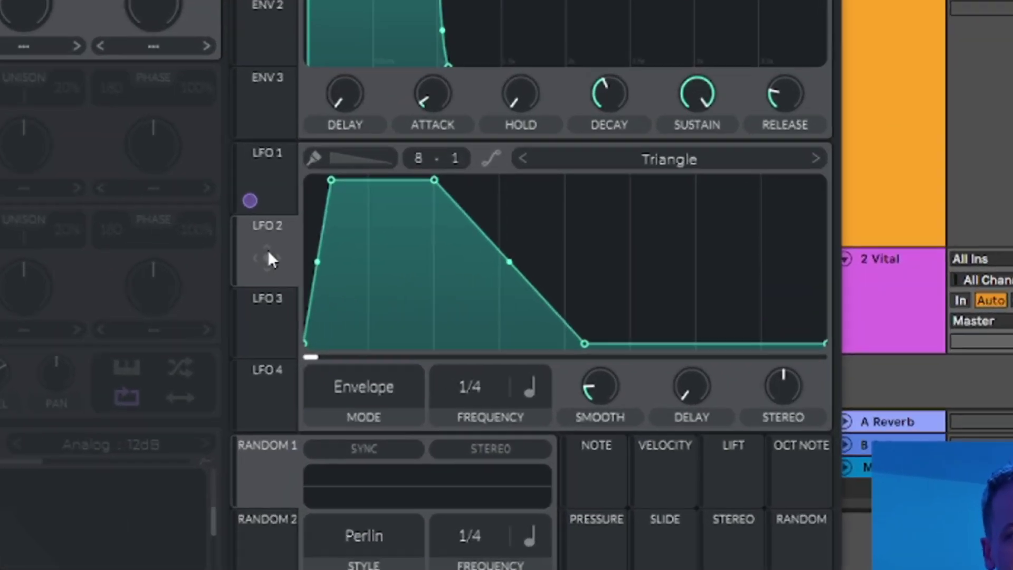
- Set LFO 2 to Envelope mode, draw a steep descending ramp, and route it to oscillator 1's pitch
click(268, 251)
click(264, 410)
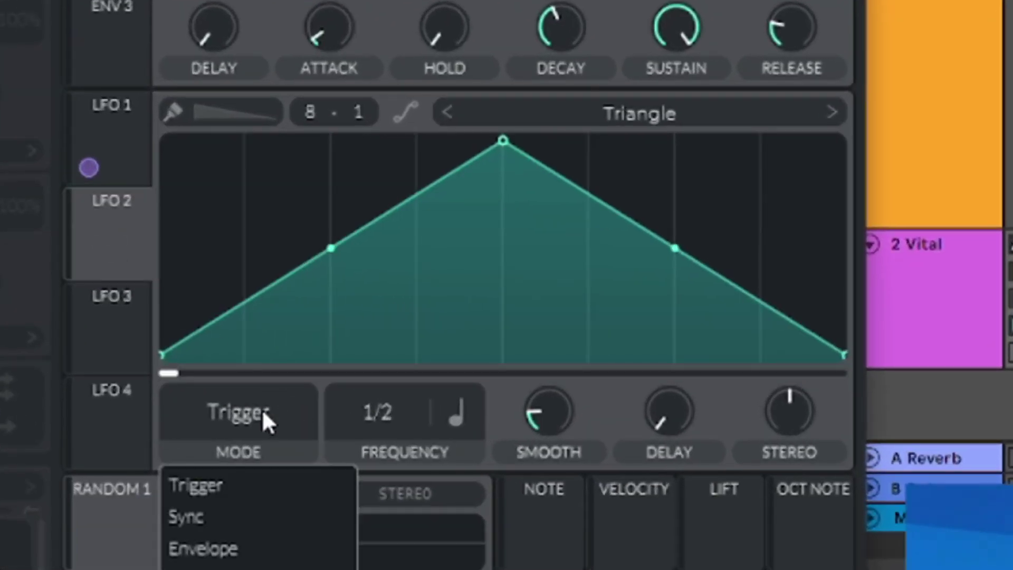
click(228, 549)
scroll(436, 419, down, 1)
drag(502, 140, 162, 141)
double_click(327, 196)
drag(328, 195, 477, 366)
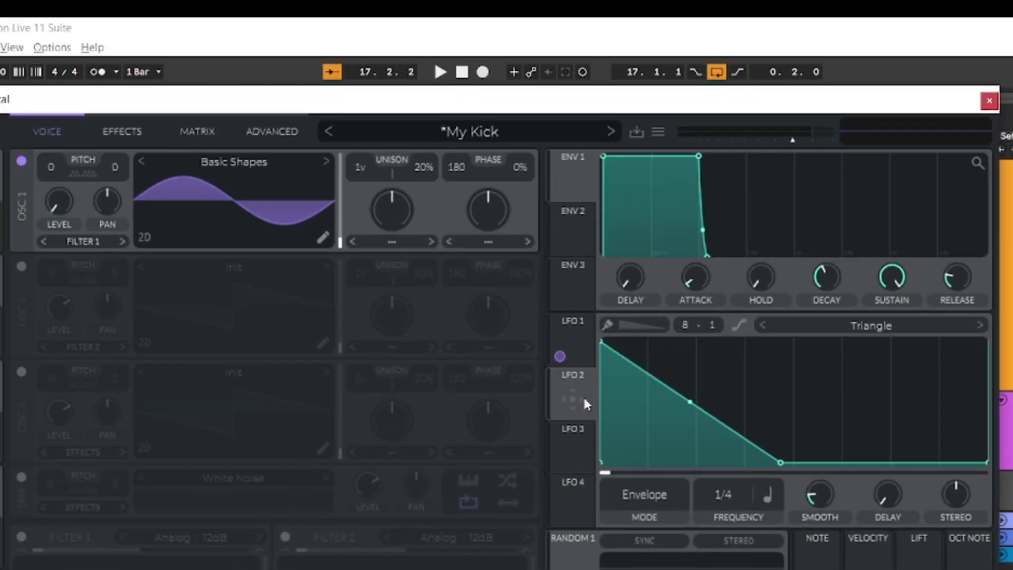
drag(582, 396, 55, 172)
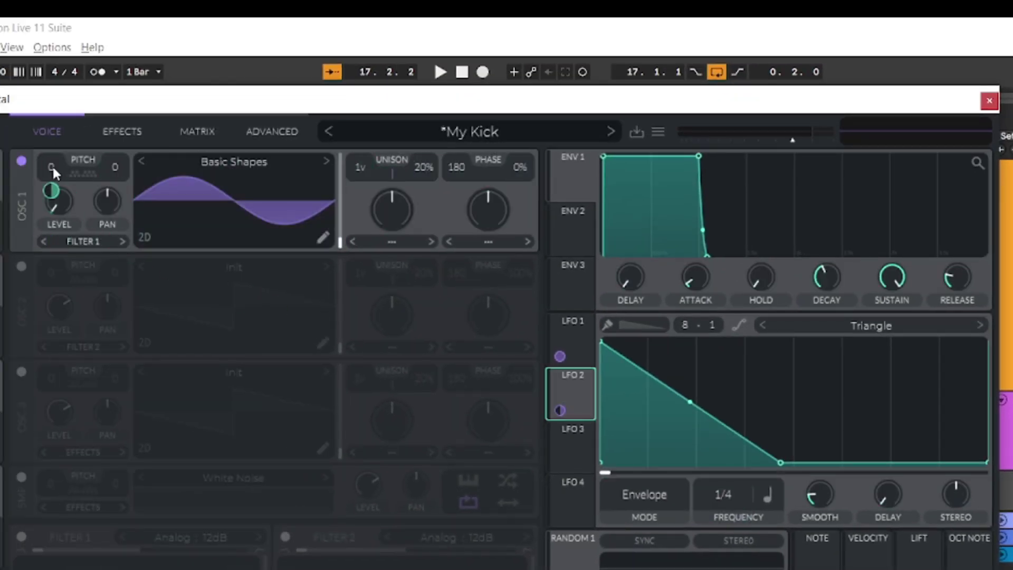
- Set LFO 2's pitch modulation amount to exactly 24 in the modulation matrix
click(189, 132)
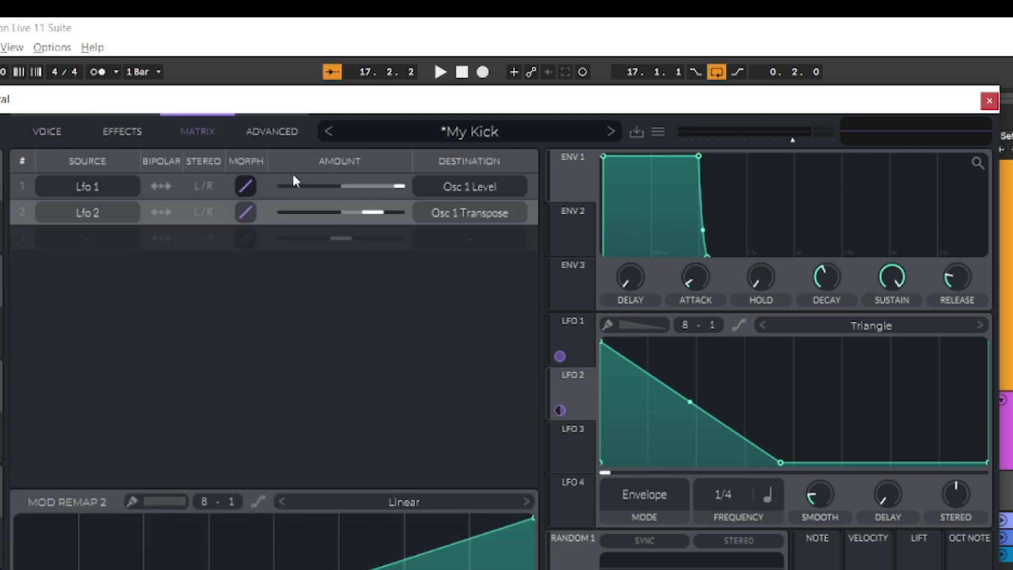
scroll(379, 219, down, 3)
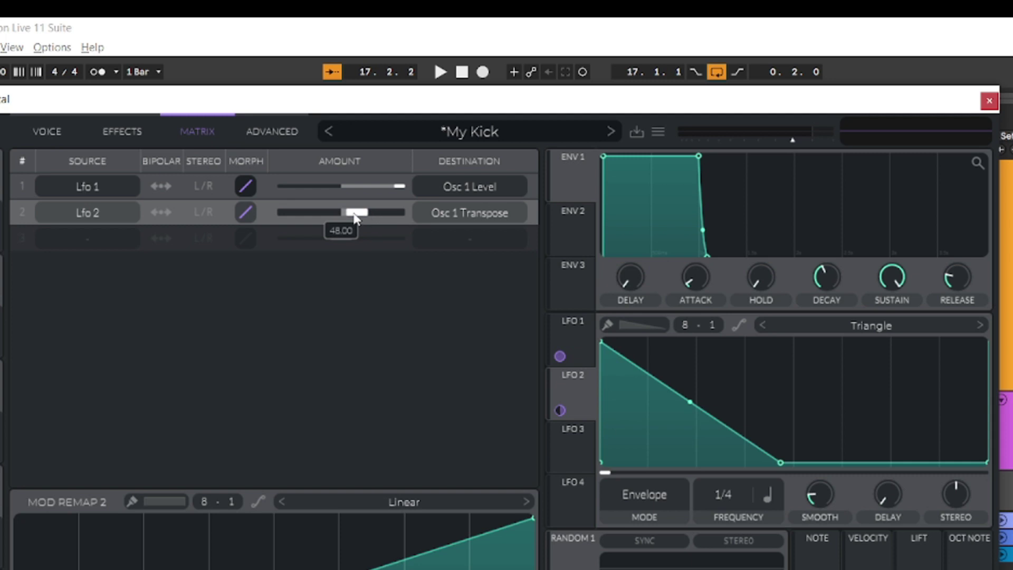
right_click(376, 213)
click(389, 261)
text(24)
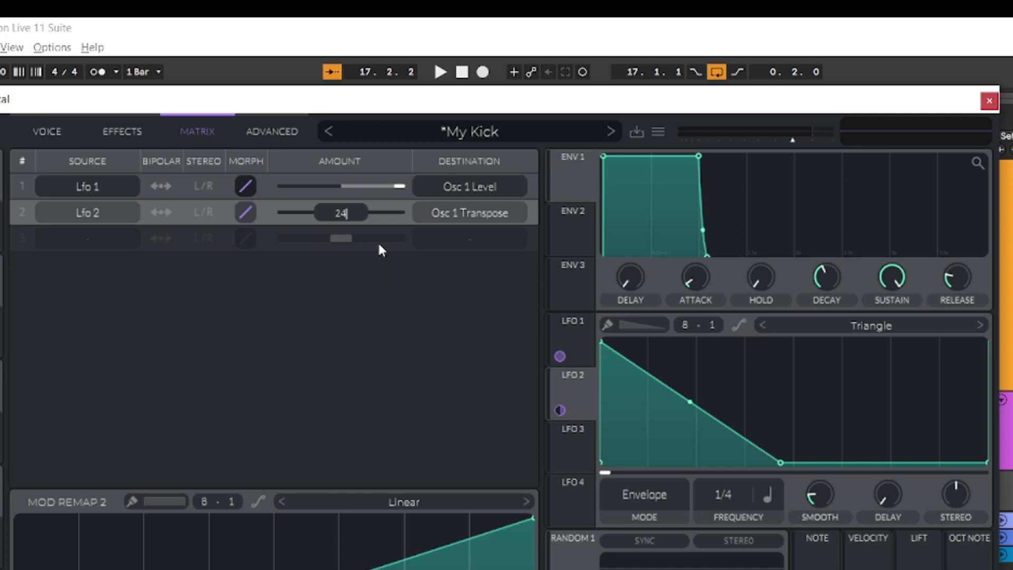
key(Return)
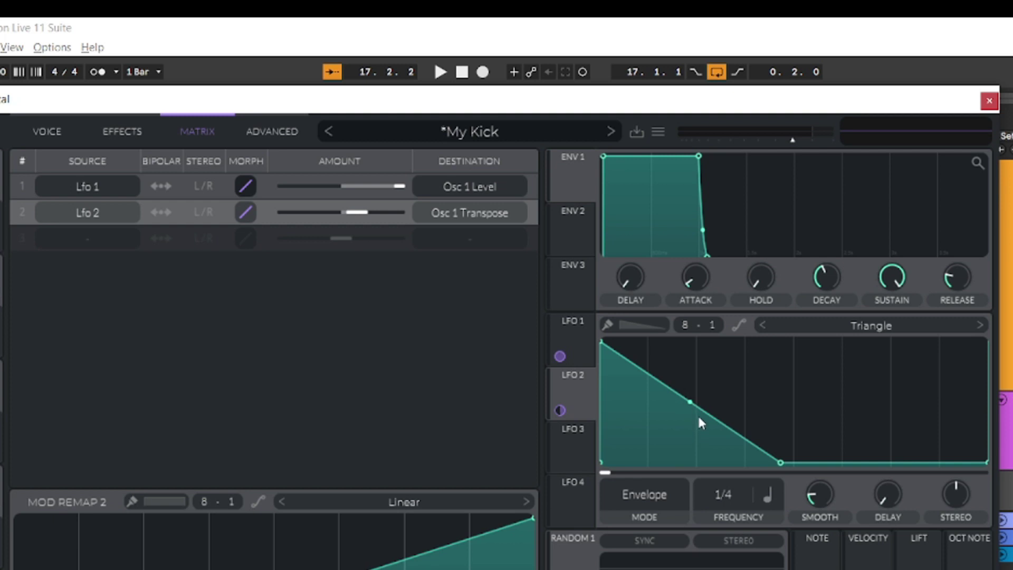
- Bend LFO 2's decay into an exponential curve while auditioning, then resave My Kick
click(440, 71)
drag(690, 402, 699, 435)
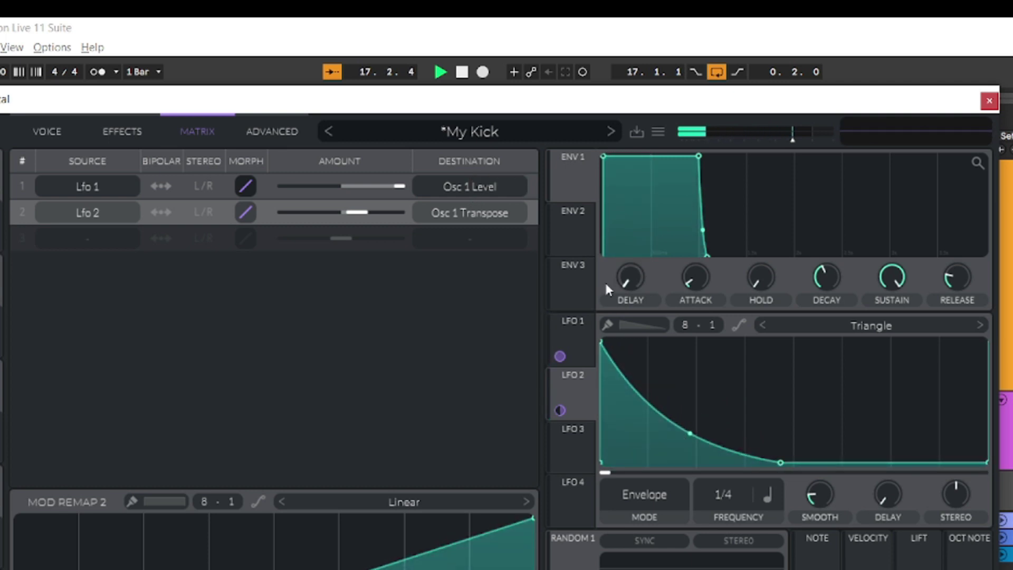
key(space)
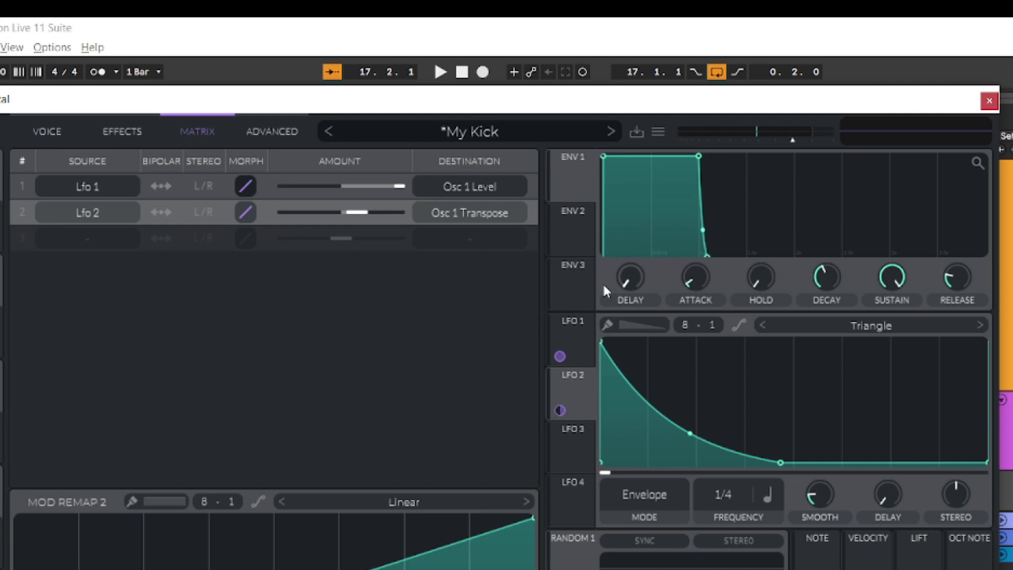
key(ctrl+s)
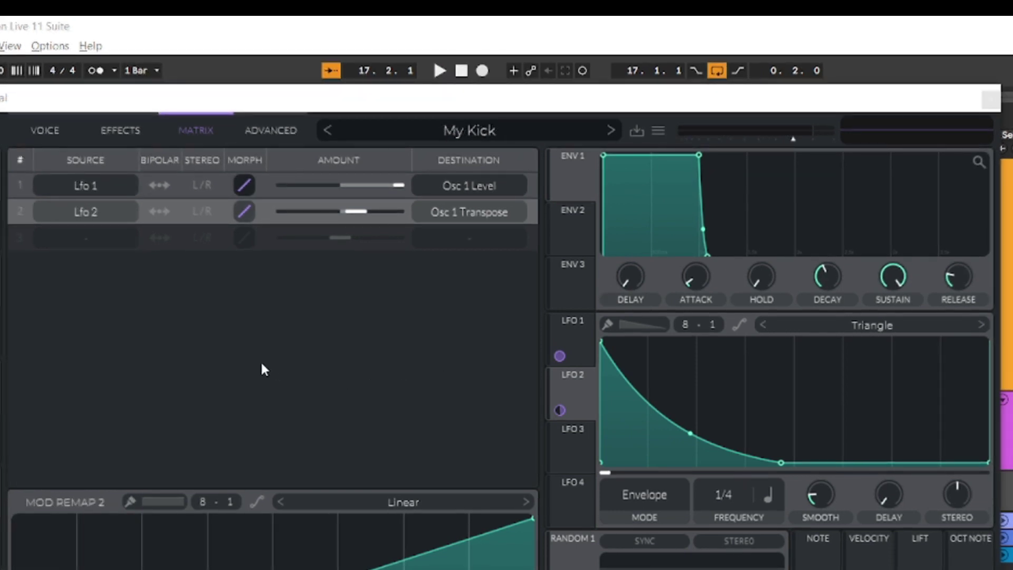
- Select LFO 3 on the Voice tab and switch it to Envelope mode
click(38, 129)
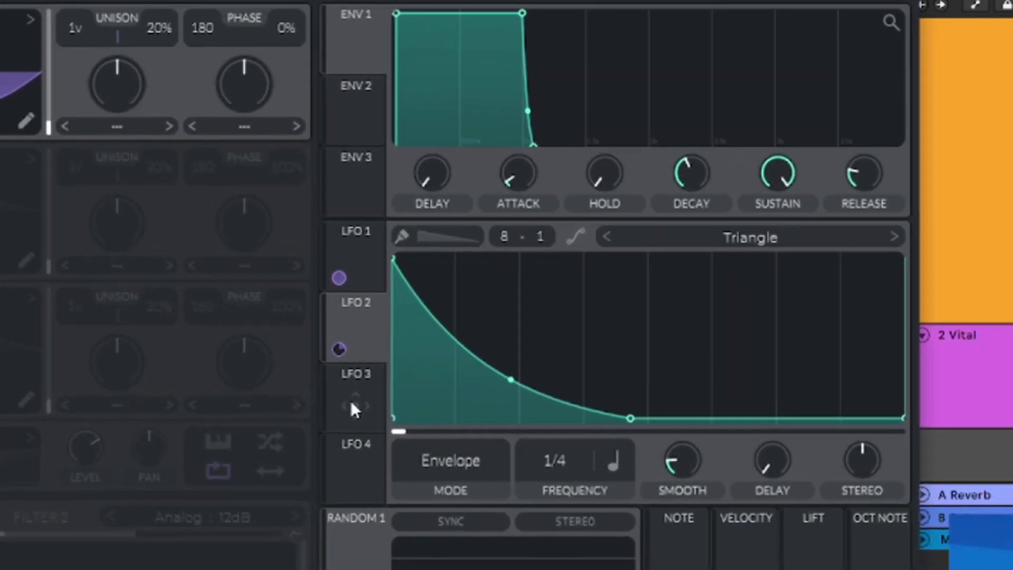
click(559, 430)
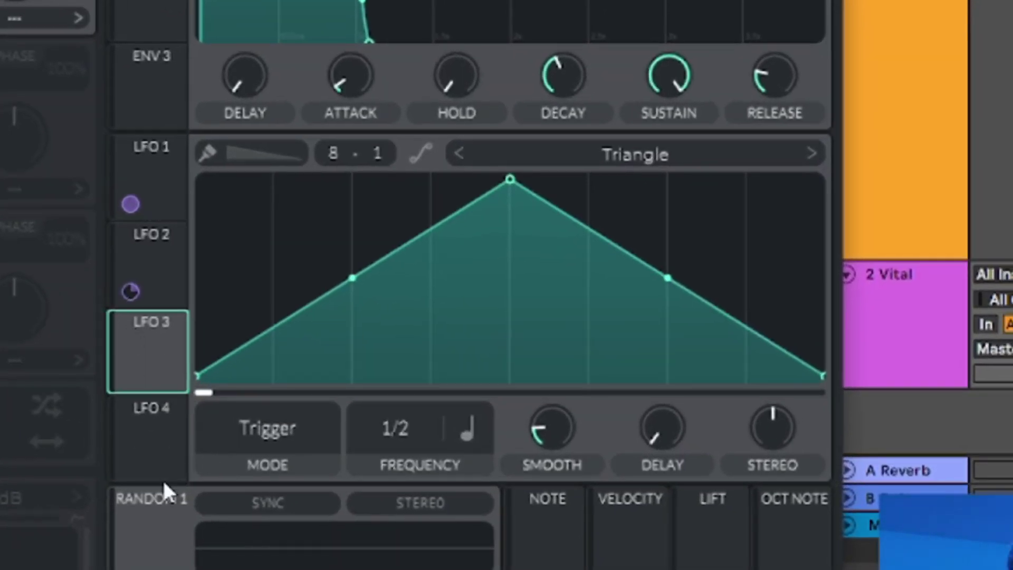
mouse_move(190, 355)
click(267, 428)
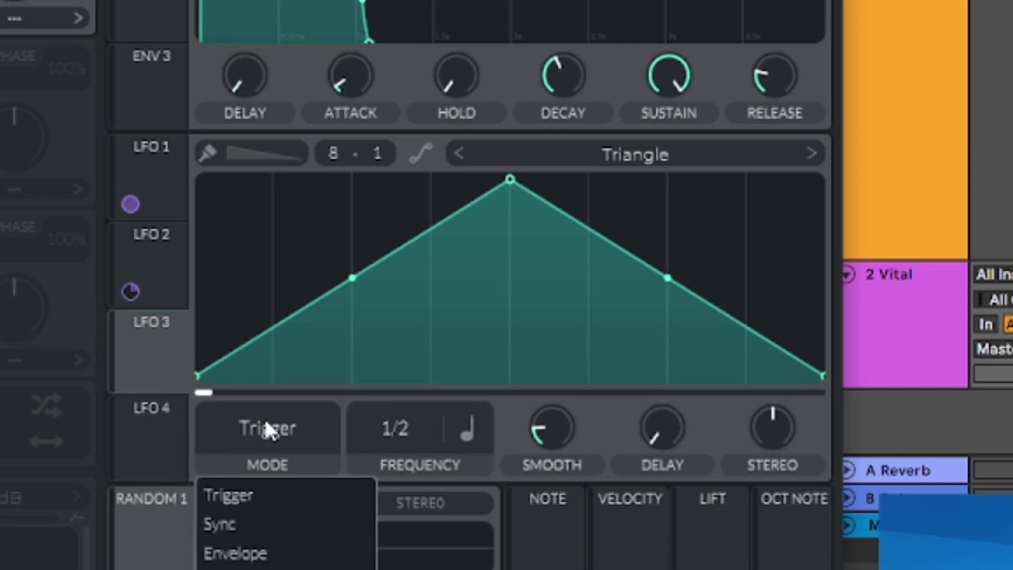
click(264, 550)
scroll(417, 423, down, 1)
- Draw a fast, exponentially curved drop to zero for LFO 3 and route it to Osc 1 pitch
drag(510, 179, 16, 24)
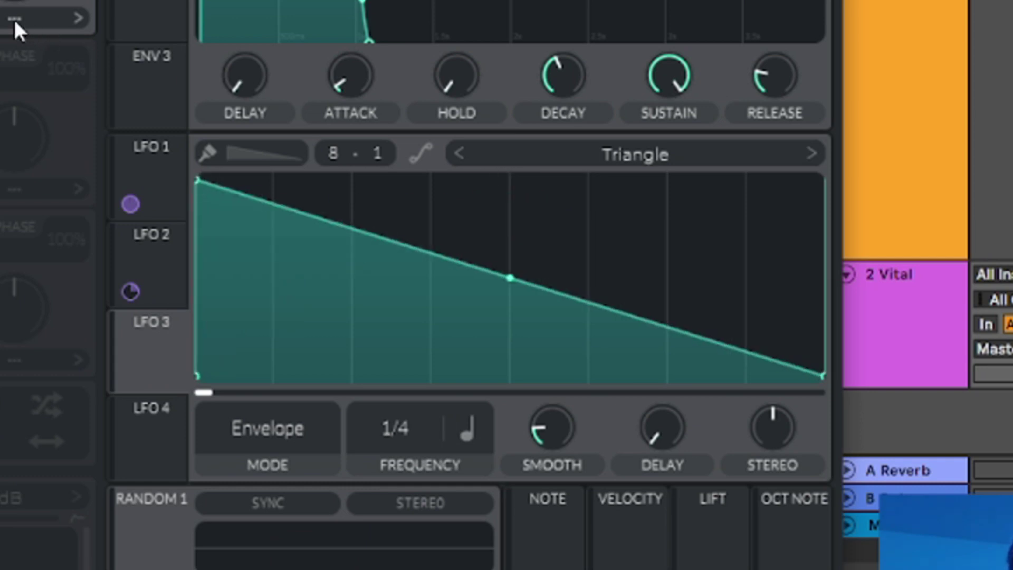
double_click(265, 204)
drag(265, 203, 243, 401)
drag(216, 277, 227, 389)
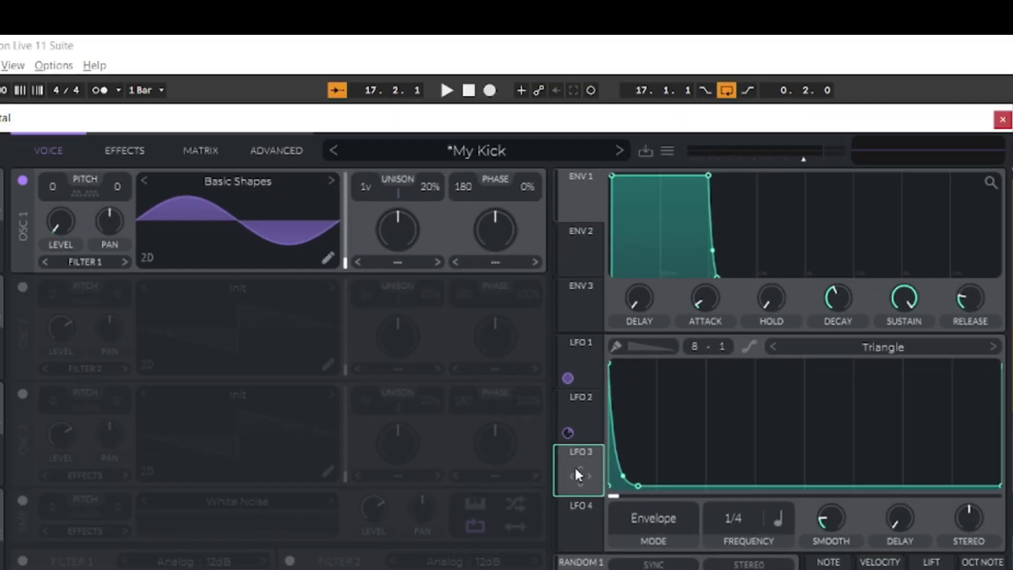
drag(578, 475, 62, 200)
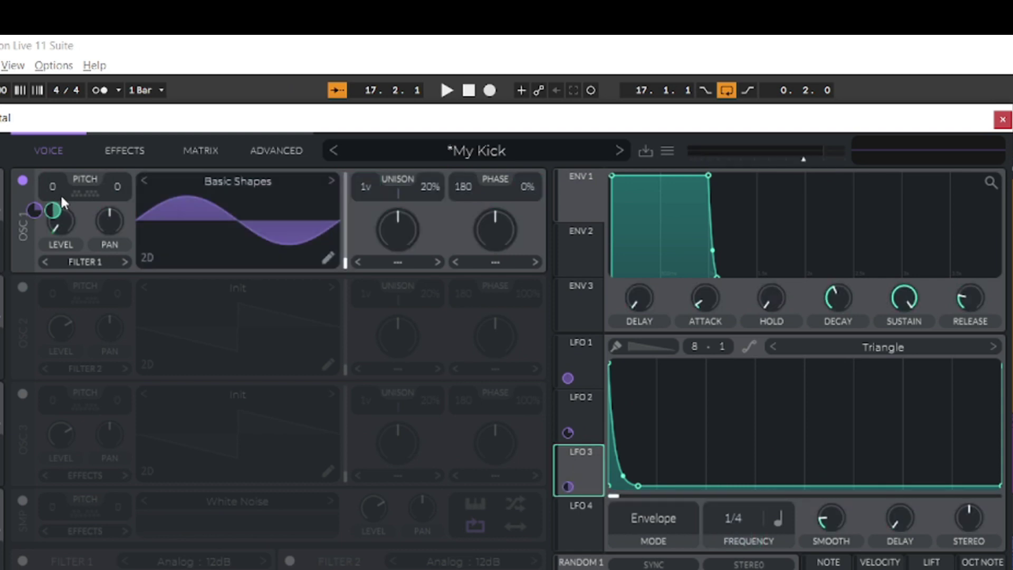
- Raise LFO 3's amount on Osc 1 Transpose in the matrix and audition the kick
click(207, 151)
drag(351, 258, 469, 255)
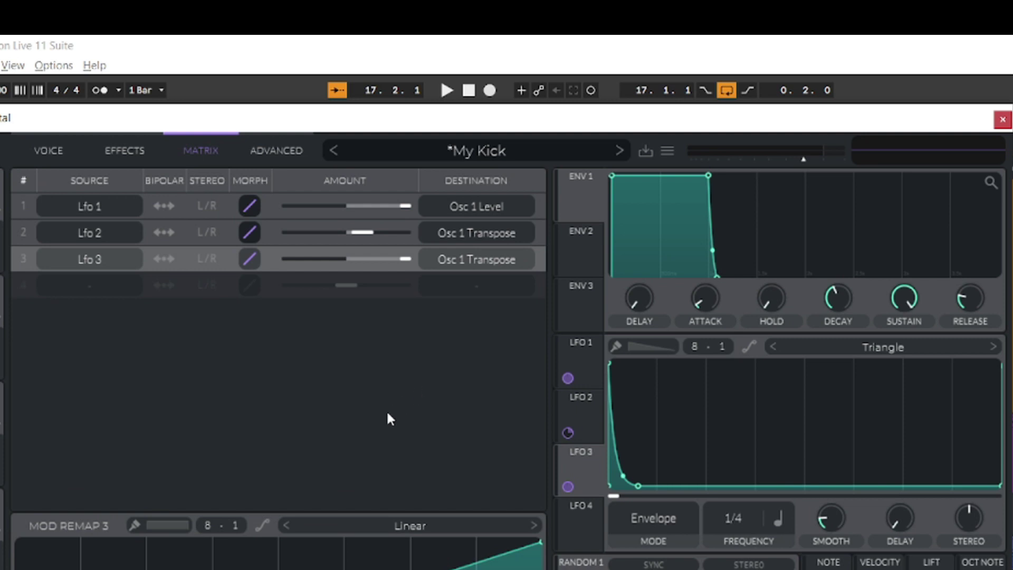
key(space)
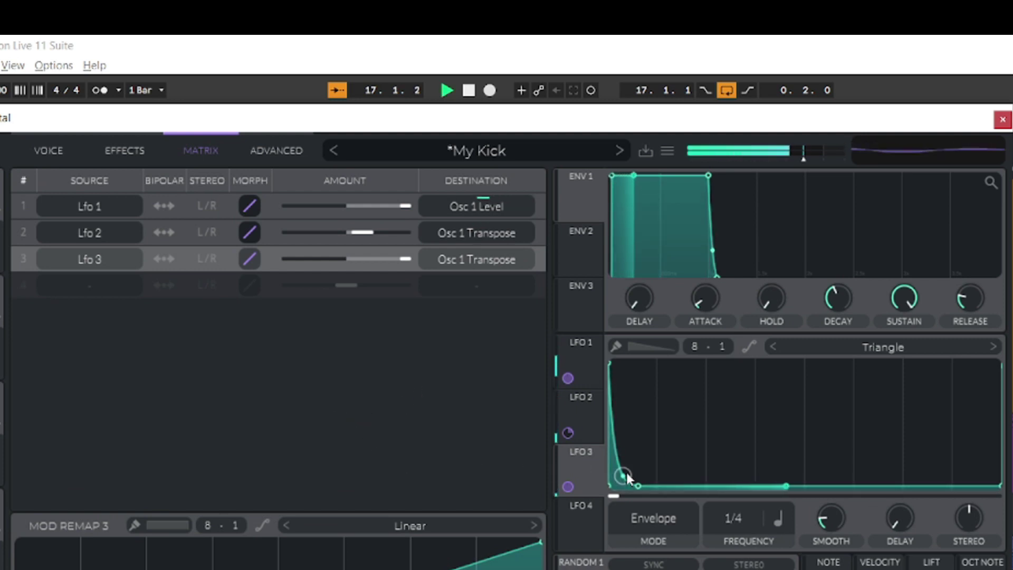
key(space)
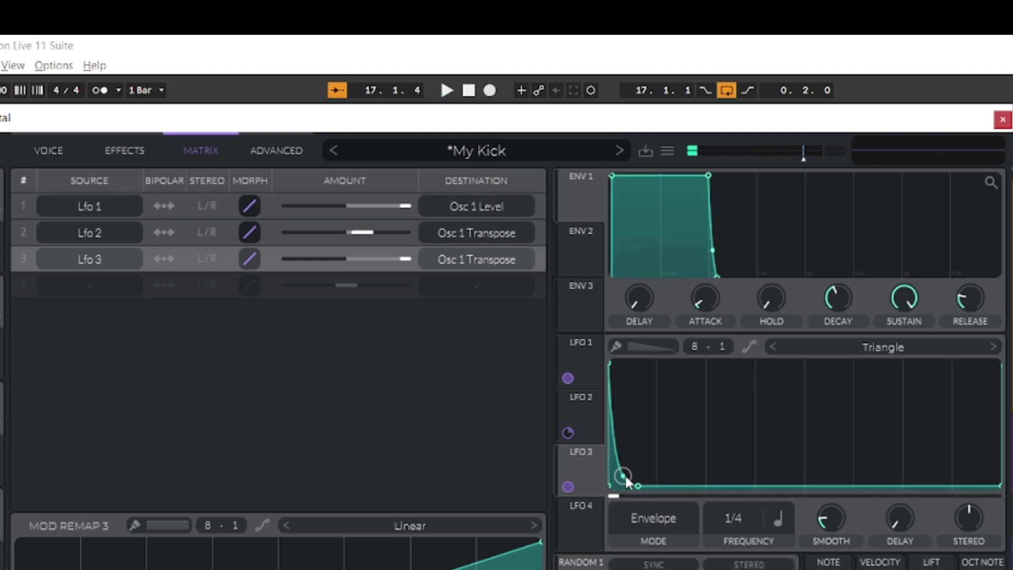
- Tweak LFO 3's curve bend from convex back to a tighter concave drop while auditioning
drag(625, 474, 631, 365)
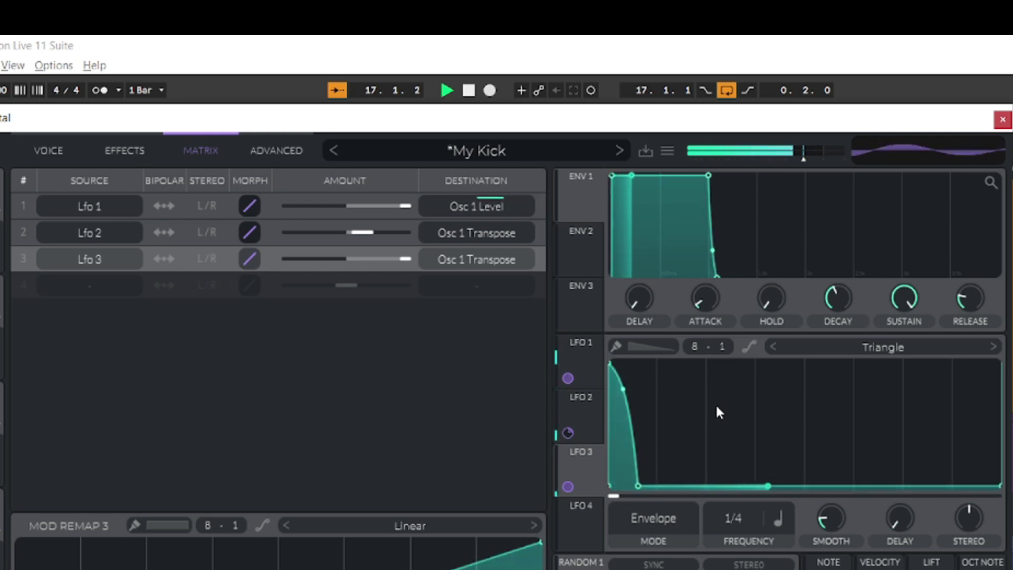
key(space)
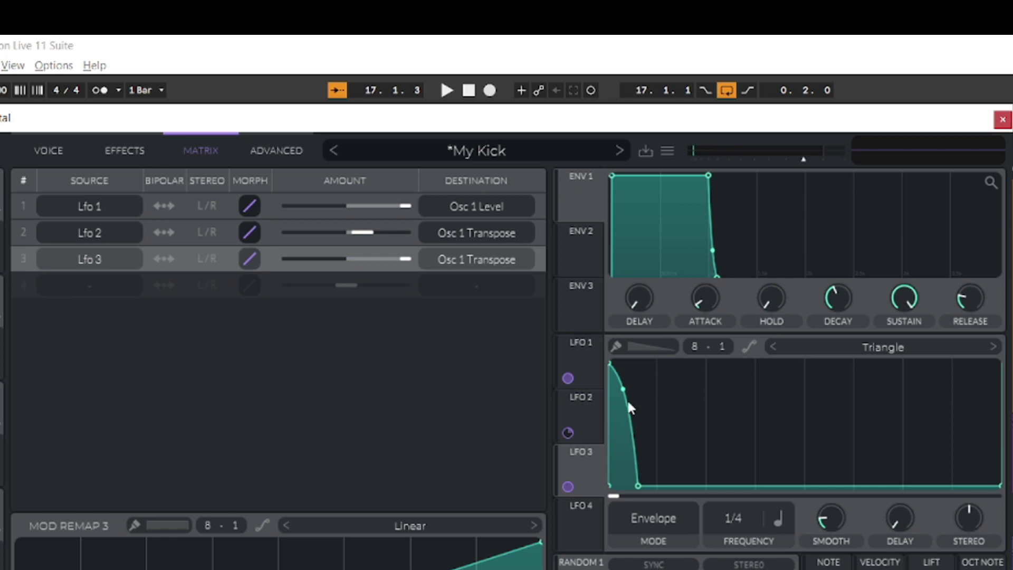
drag(623, 391, 629, 450)
drag(631, 491, 634, 502)
key(space)
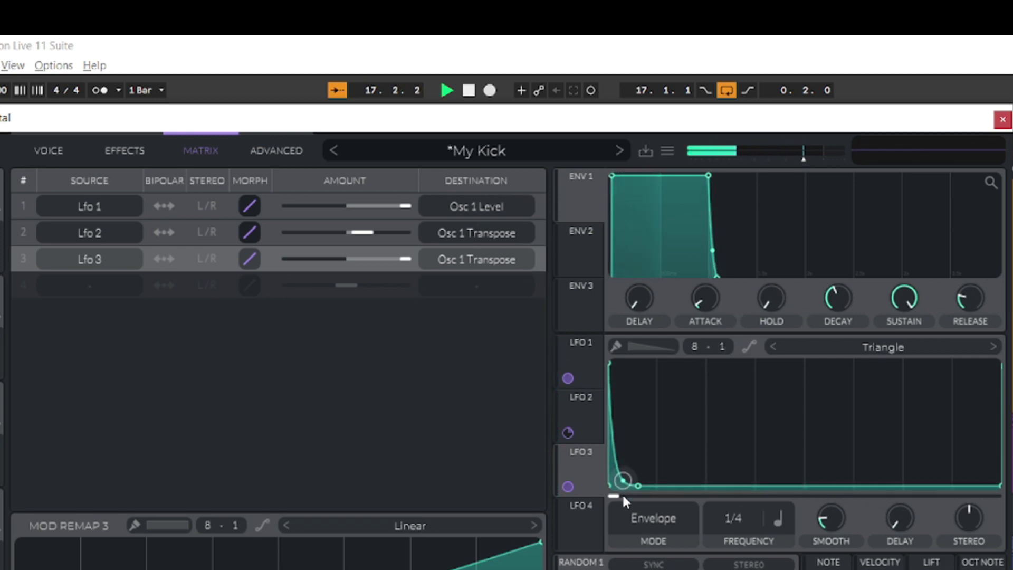
key(space)
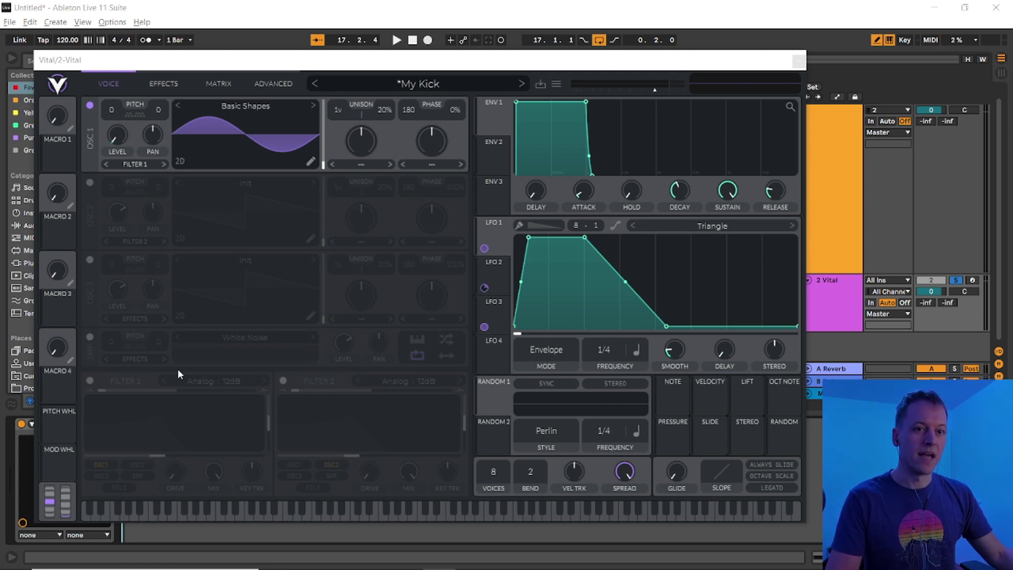
- Switch on Vital's White Noise sample oscillator and turn its level down to 0.000
click(90, 107)
click(89, 337)
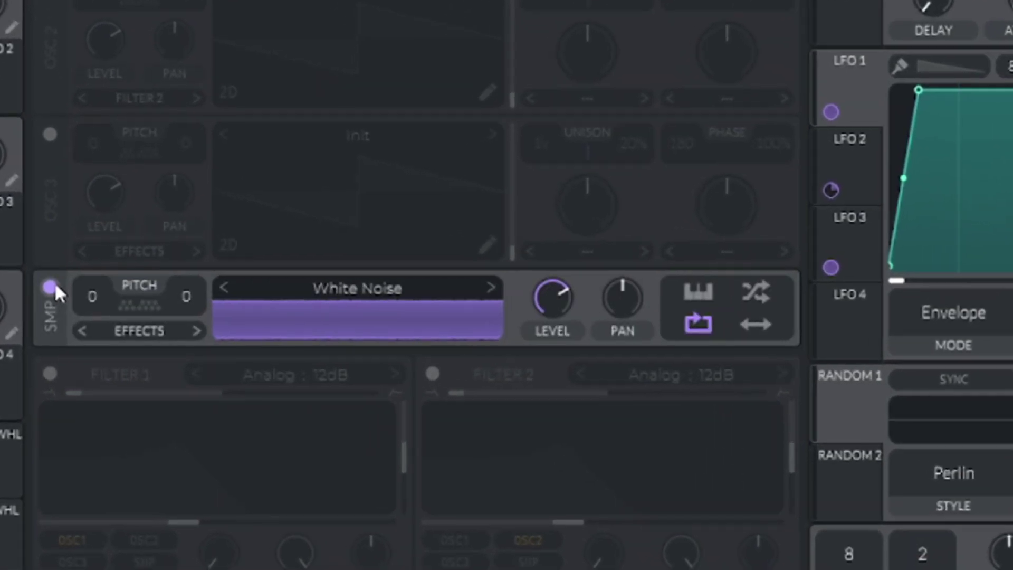
drag(689, 268, 644, 376)
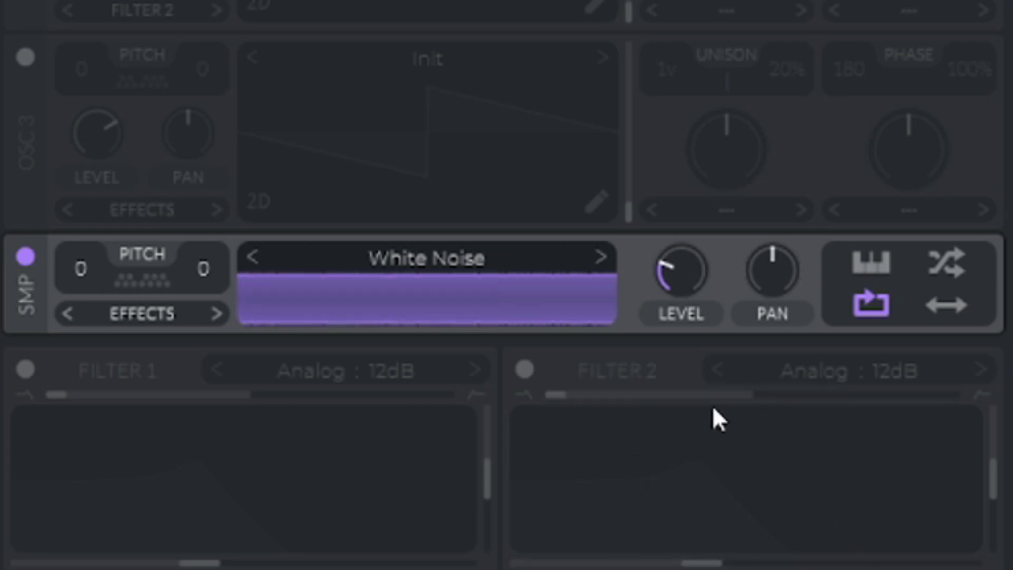
drag(673, 285, 644, 406)
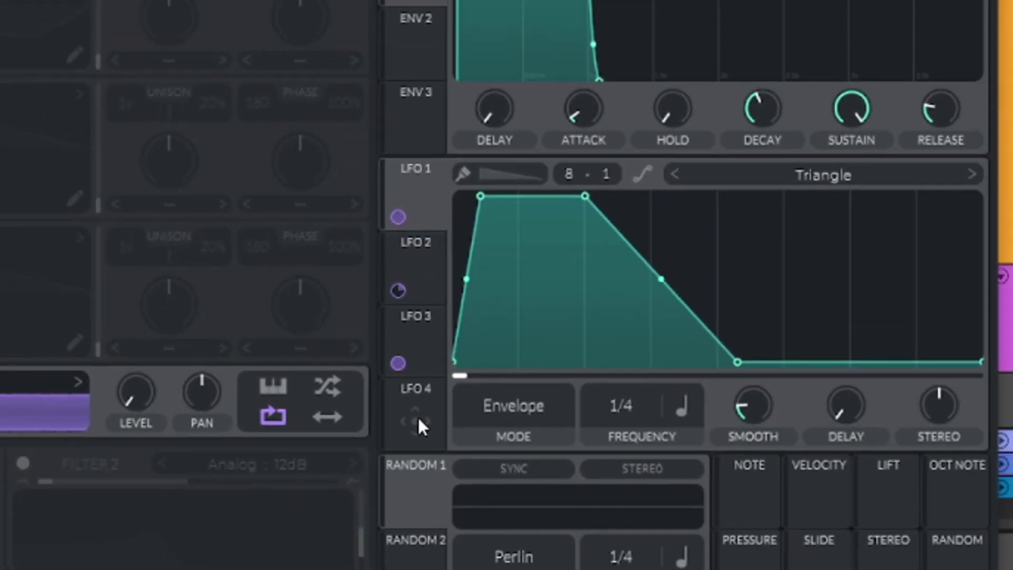
- Set LFO 4 to Envelope mode at 1/4 and reshape it into a falling ramp
click(627, 382)
click(724, 367)
click(537, 510)
scroll(627, 403, down, 1)
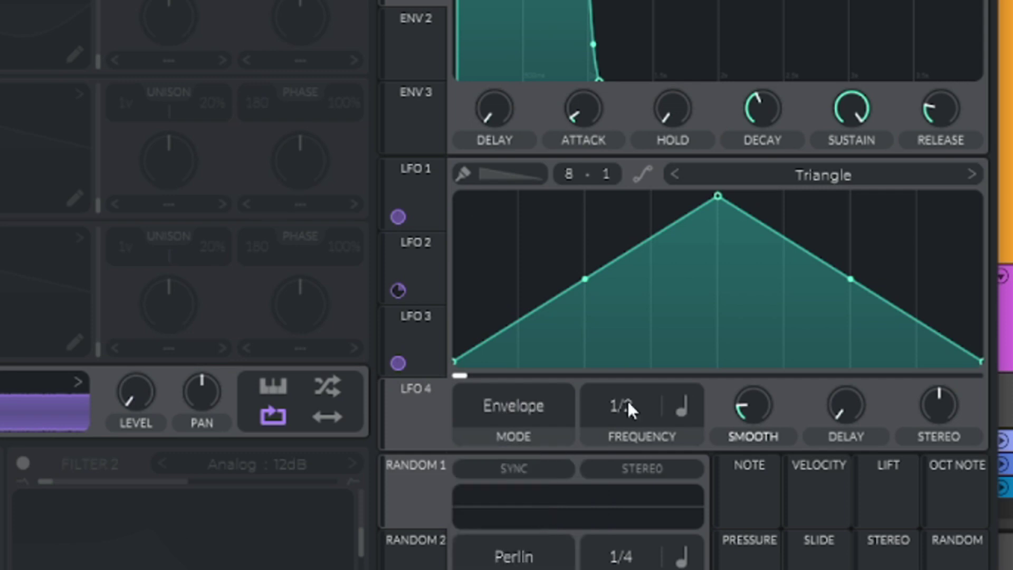
drag(717, 196, 329, 123)
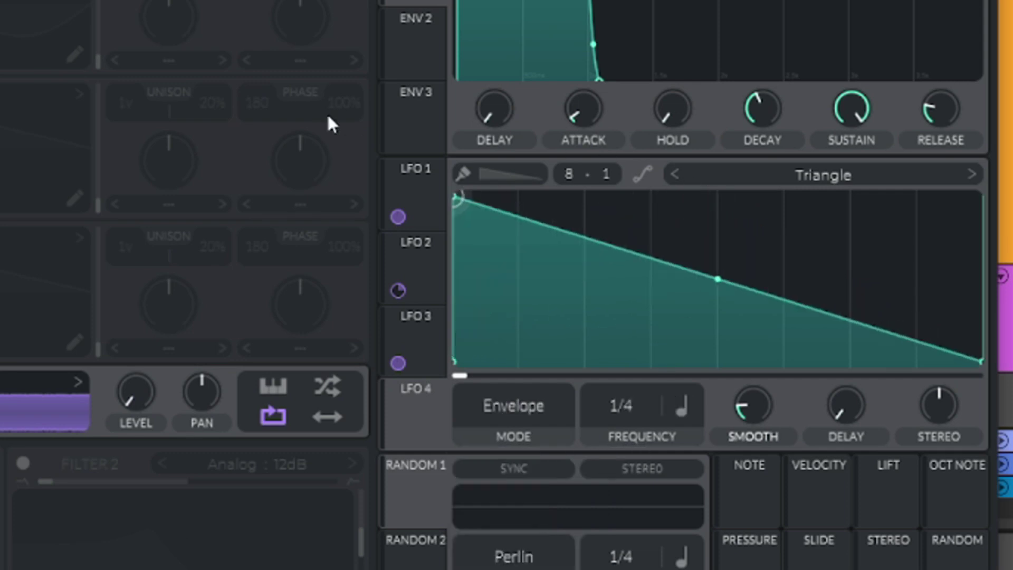
- Add a point for a short curved decay and assign LFO 4 to the White Noise level
double_click(555, 226)
drag(555, 226, 480, 375)
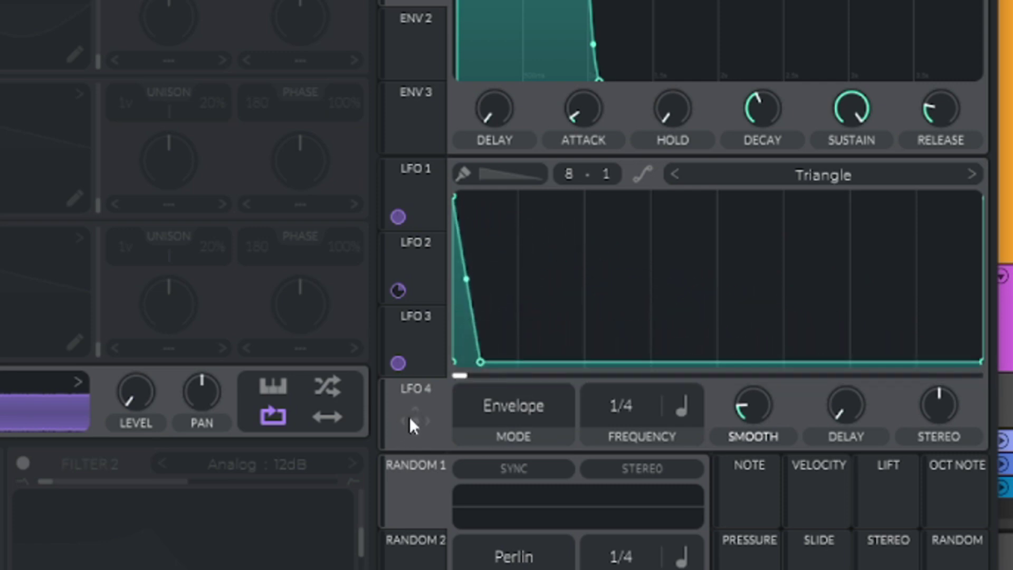
drag(413, 417, 136, 393)
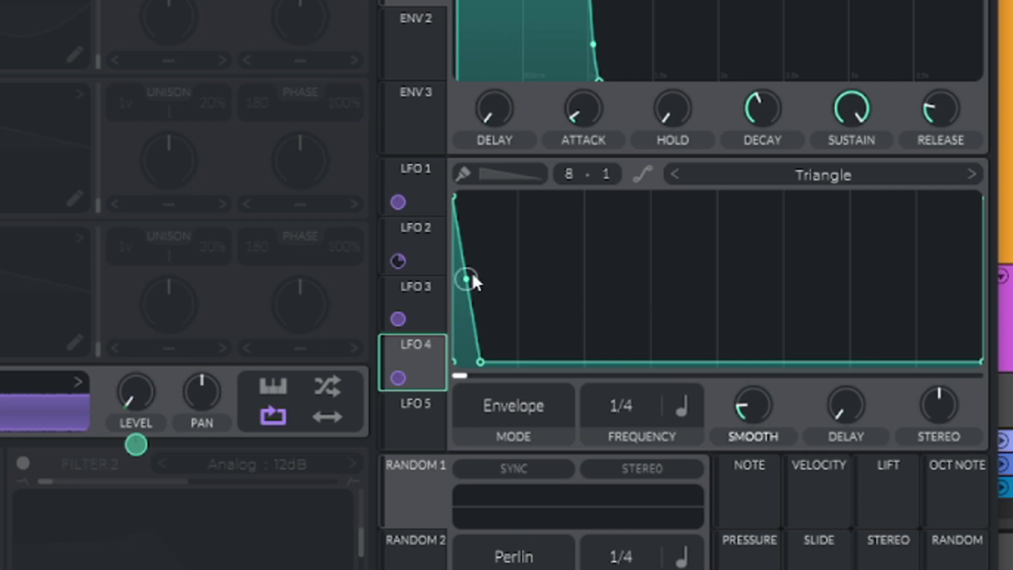
drag(469, 276, 466, 350)
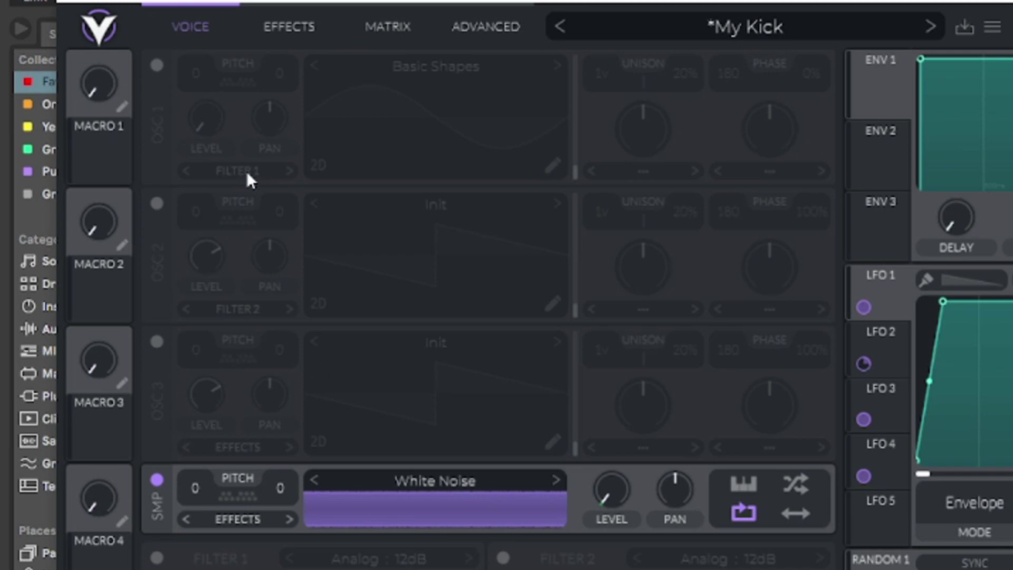
- Route Osc 1 to Direct Out, enable Soft Clip distortion at 4.8 dB drive, and modulate its cutoff with LFO 4
click(246, 171)
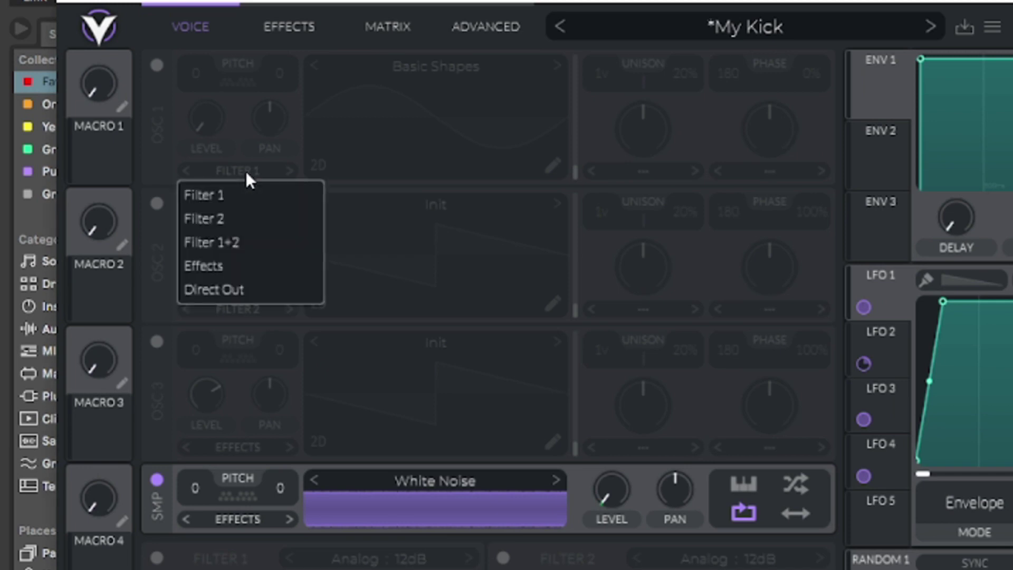
click(254, 293)
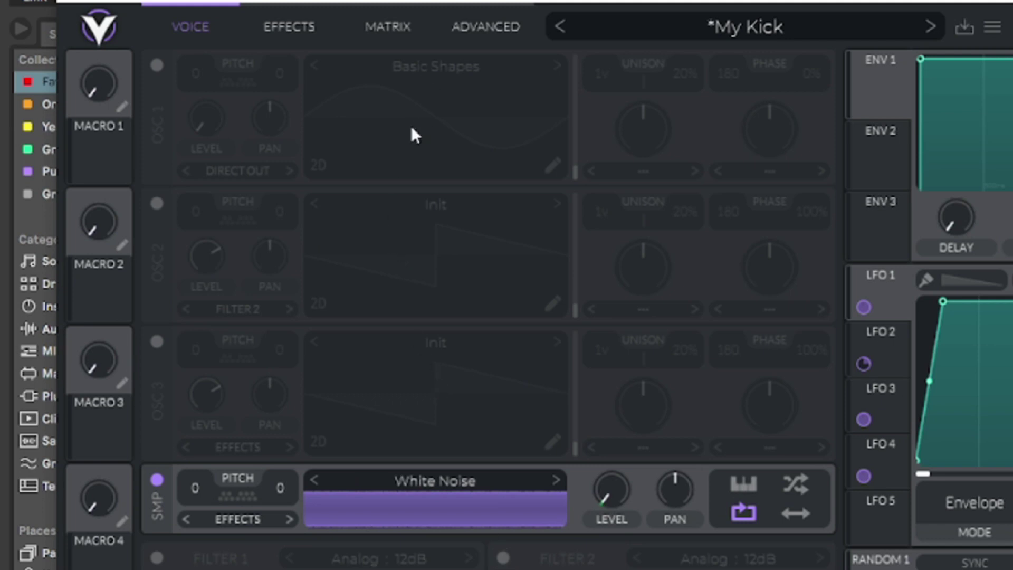
click(293, 29)
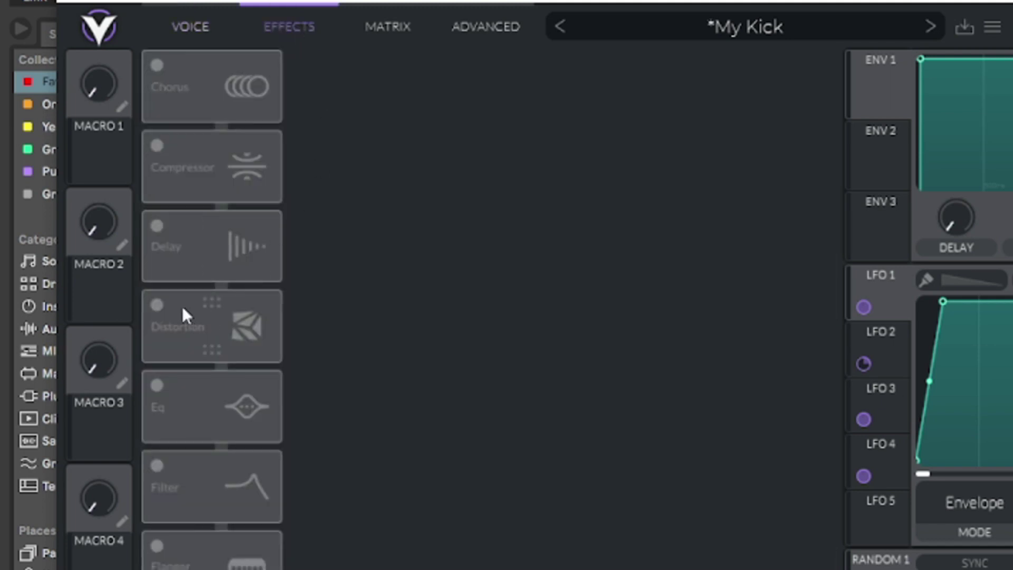
click(157, 305)
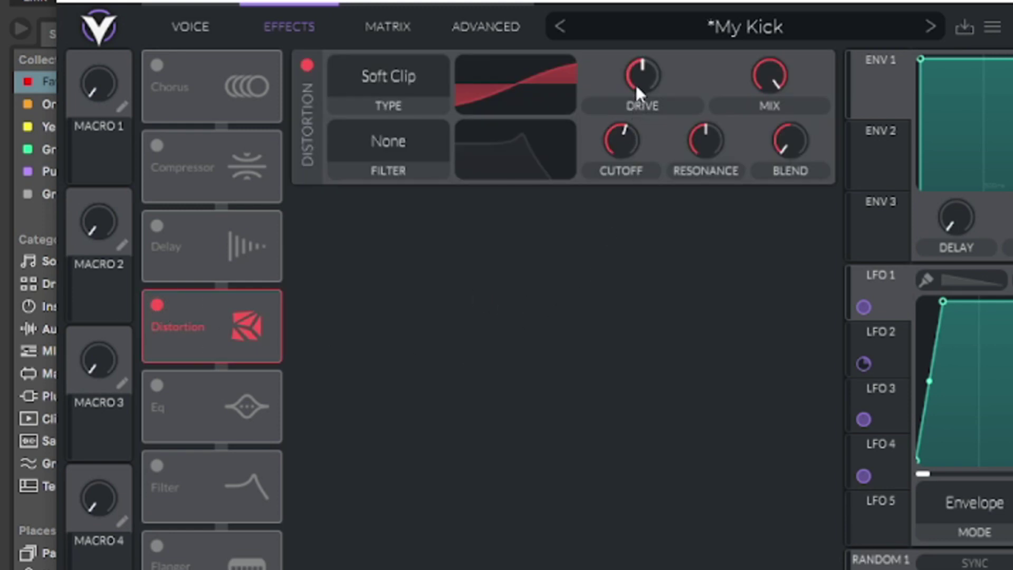
drag(638, 74, 638, 58)
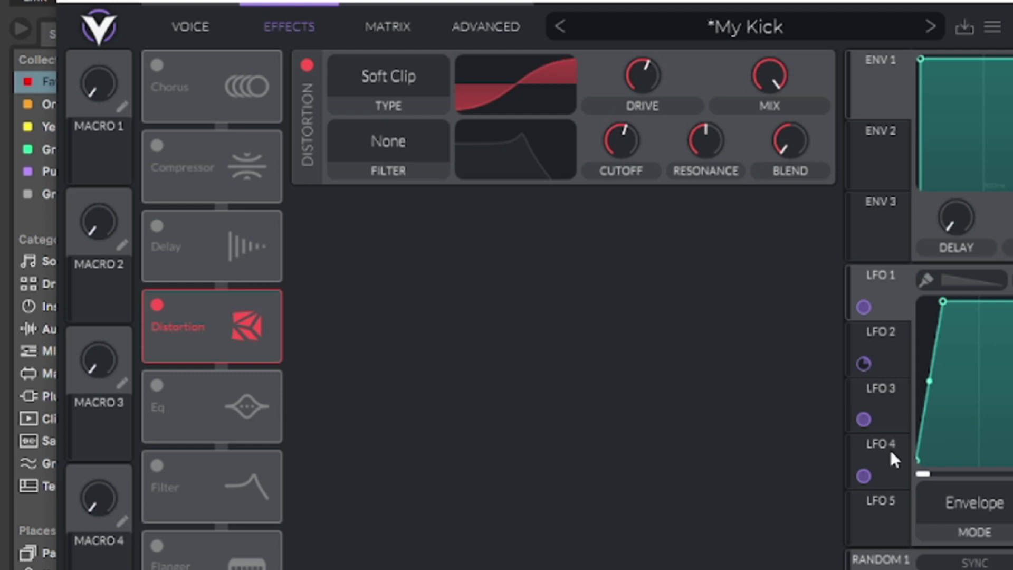
drag(888, 448, 621, 139)
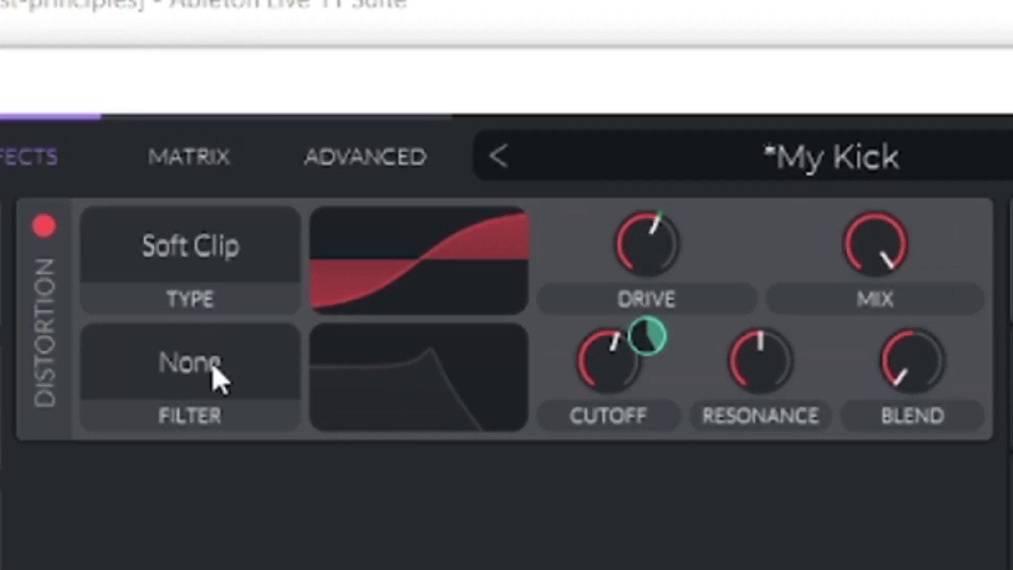
- Set the distortion filter to Post, resonance to 0, and cutoff to about 125 semitones
click(216, 377)
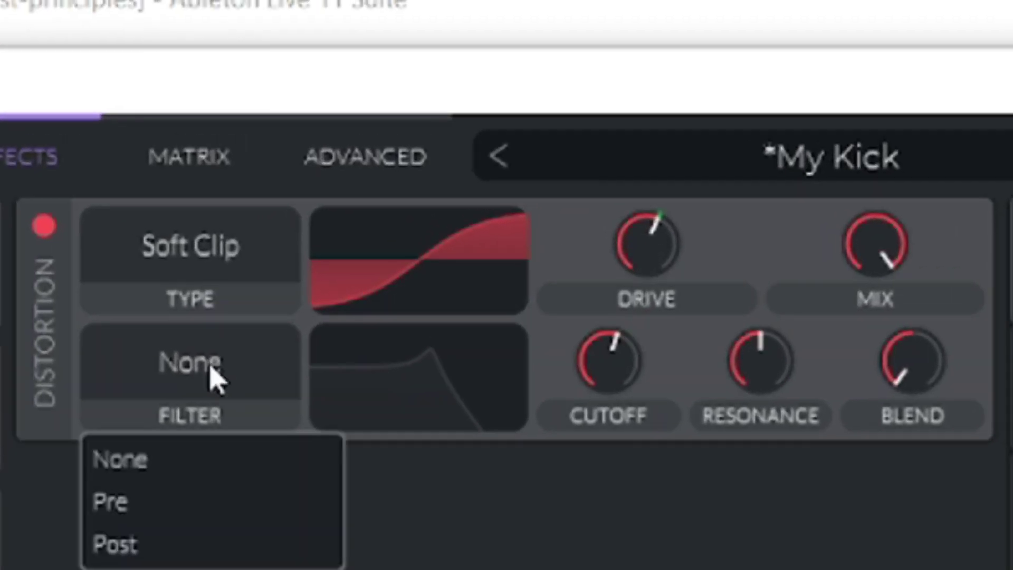
click(220, 548)
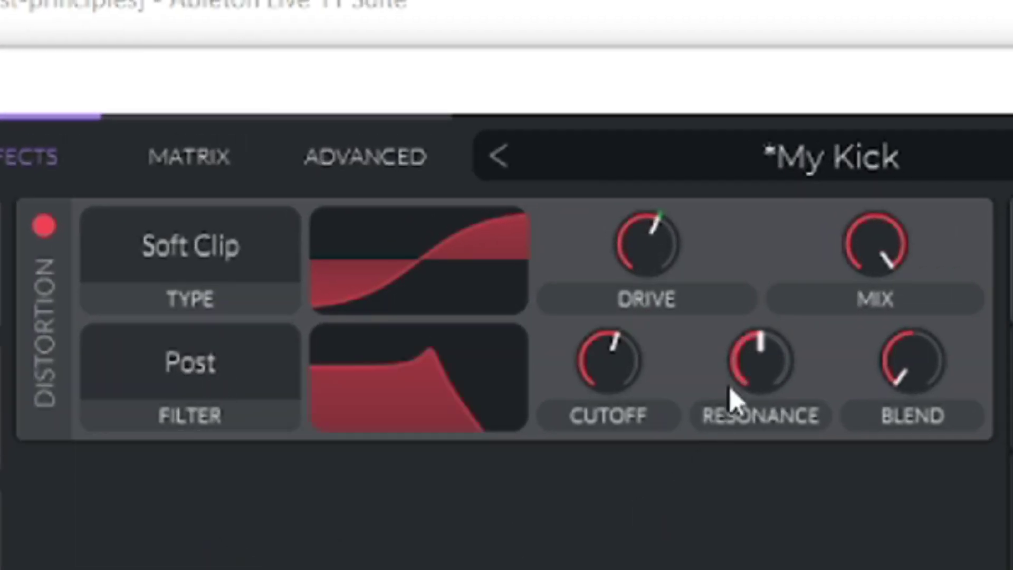
drag(741, 373, 742, 417)
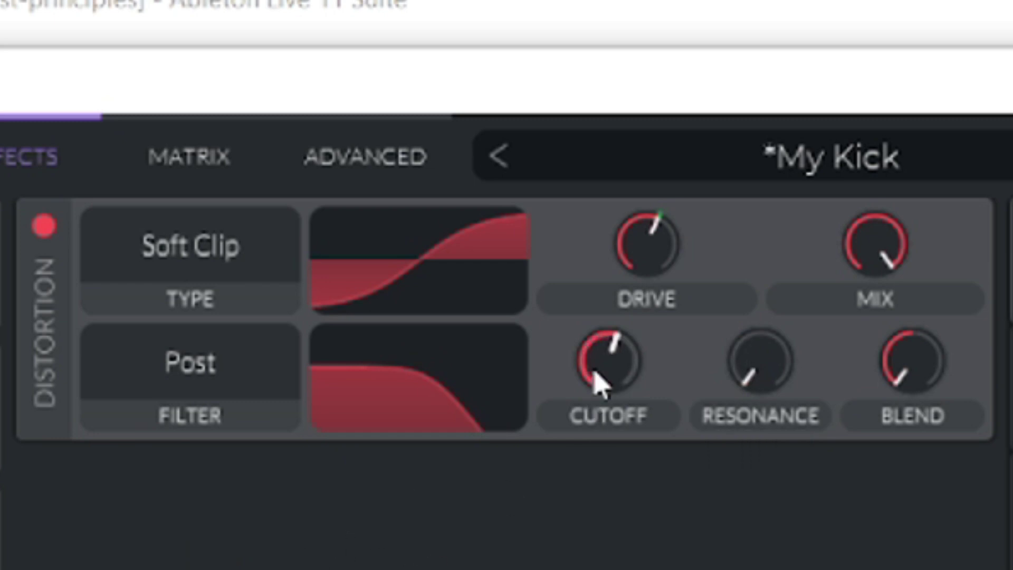
drag(599, 380, 550, 142)
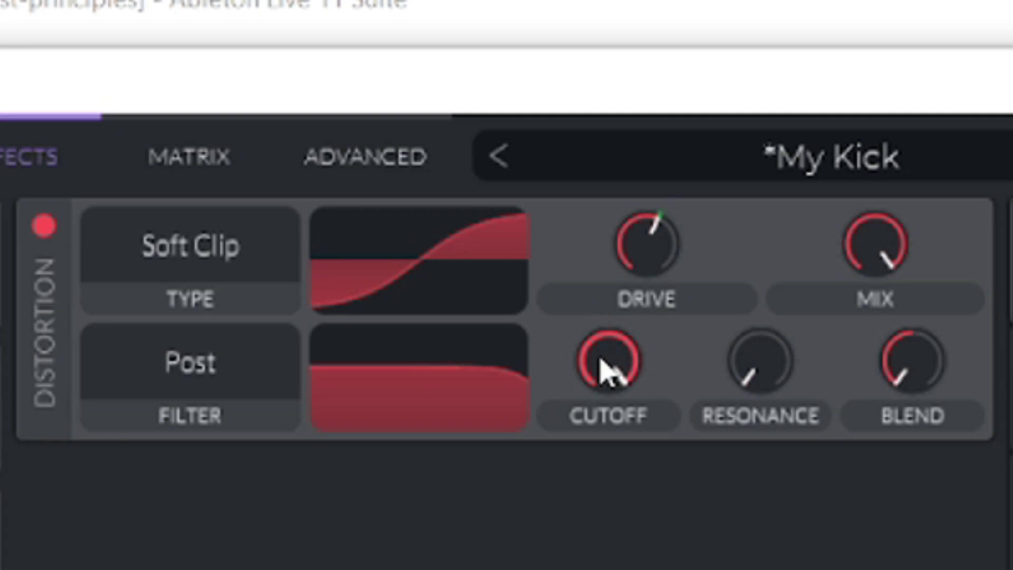
drag(601, 360, 600, 396)
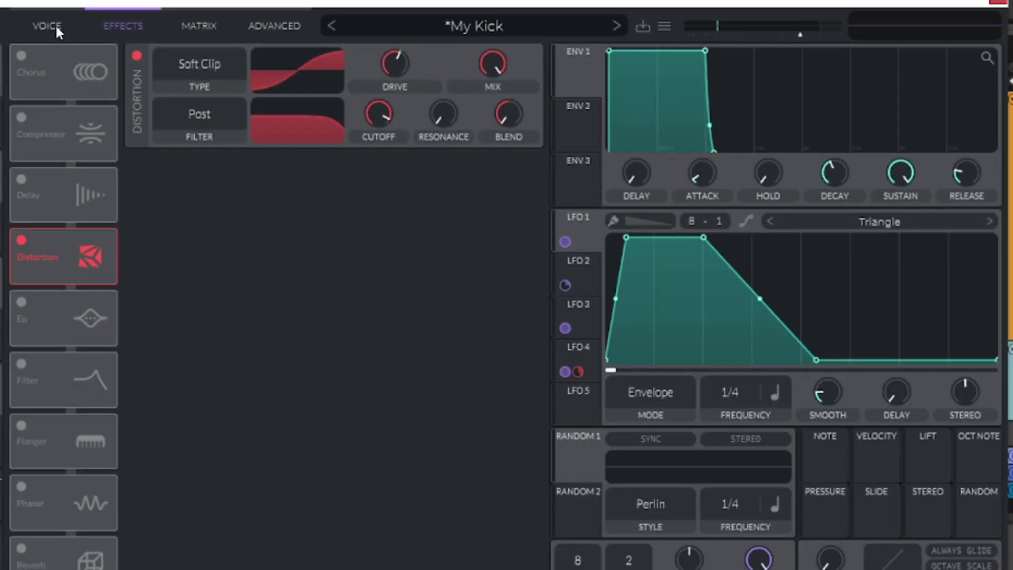
- Power on Osc 1's sine, close Vital, and insert a new audio track below the Cymatics kick
click(56, 29)
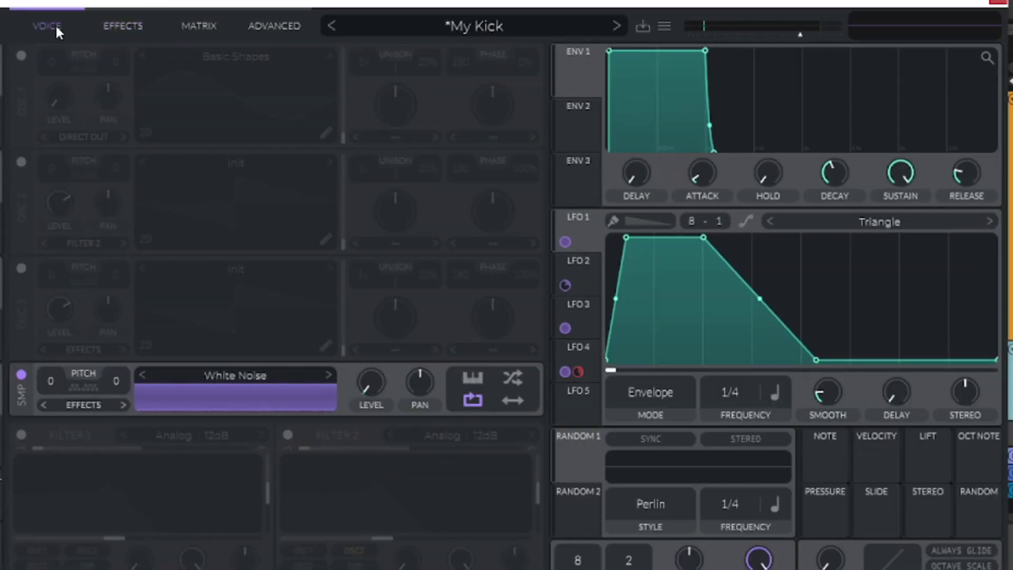
click(21, 55)
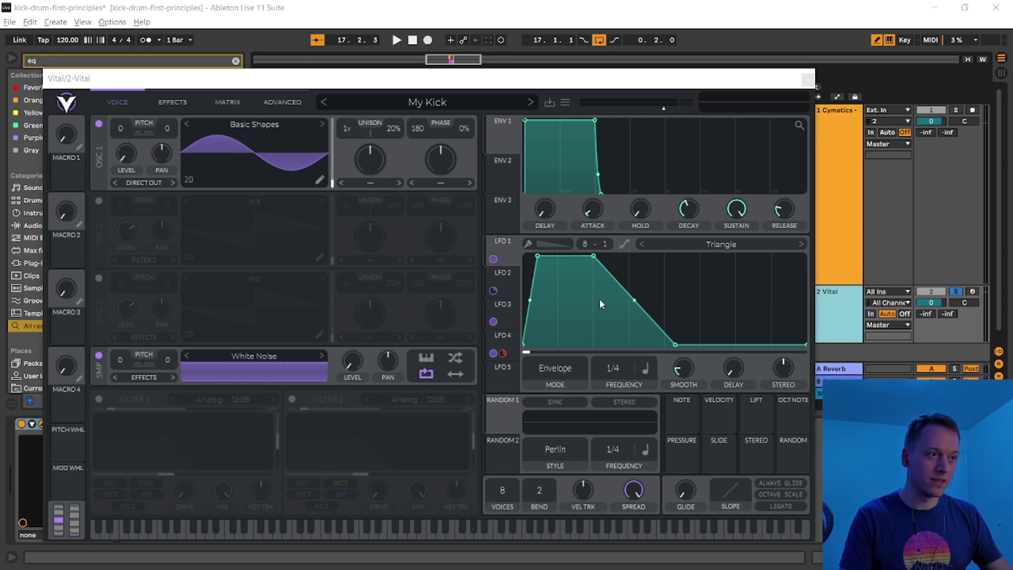
click(807, 79)
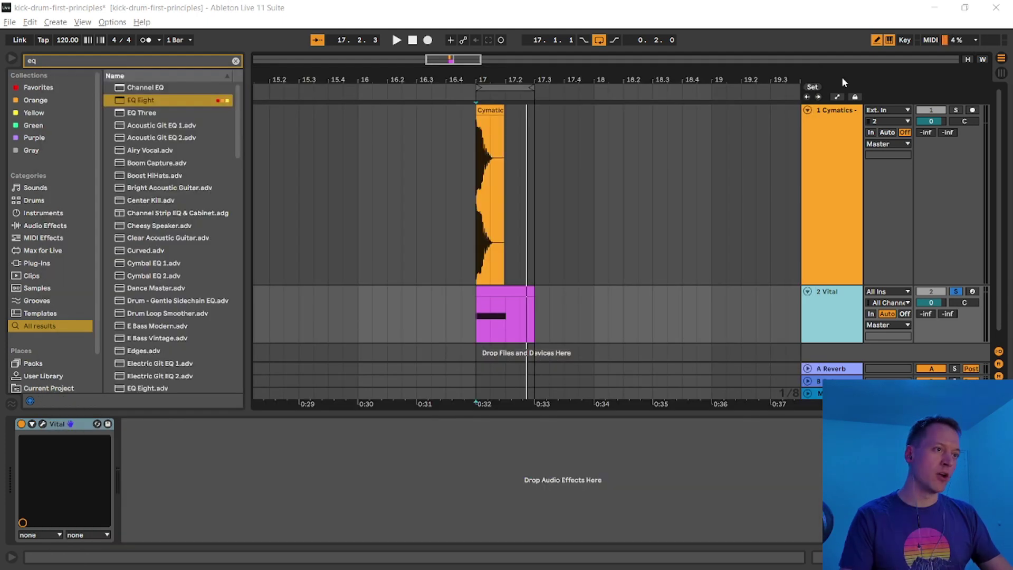
click(831, 170)
key(ctrl+t)
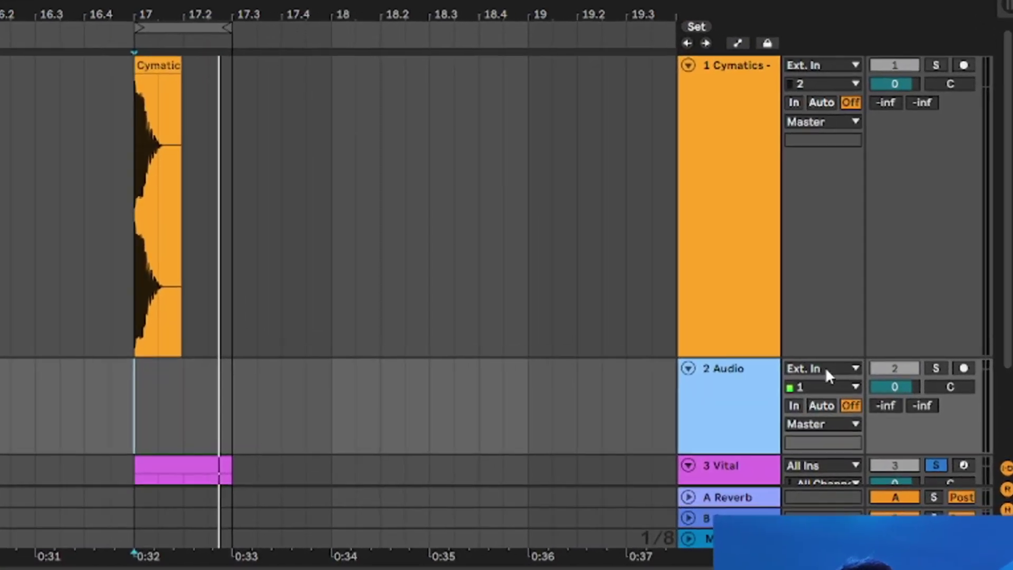
- Set 2 Audio's input to Resampling, arm it, and record the Vital kick with F9
click(880, 294)
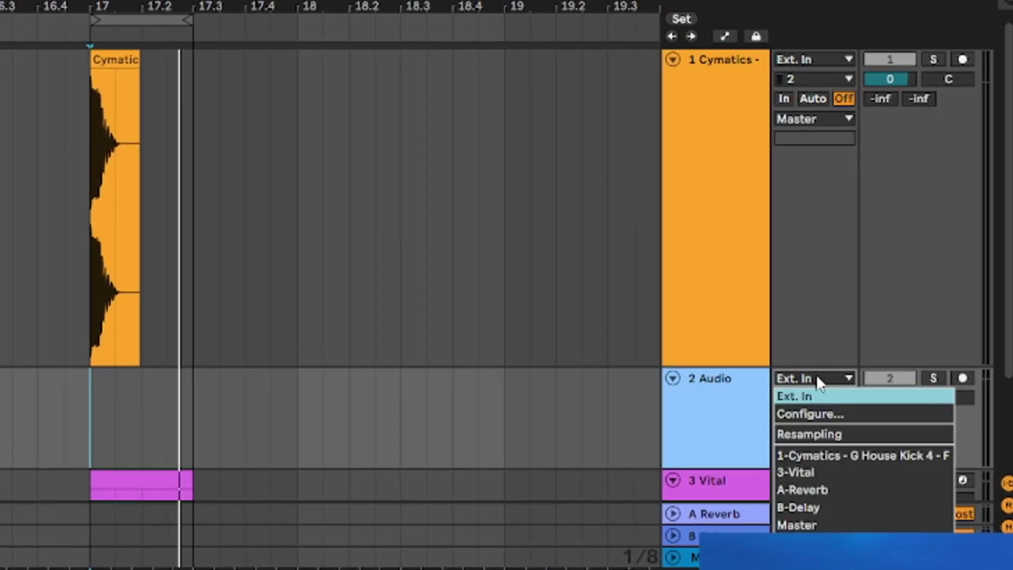
click(842, 436)
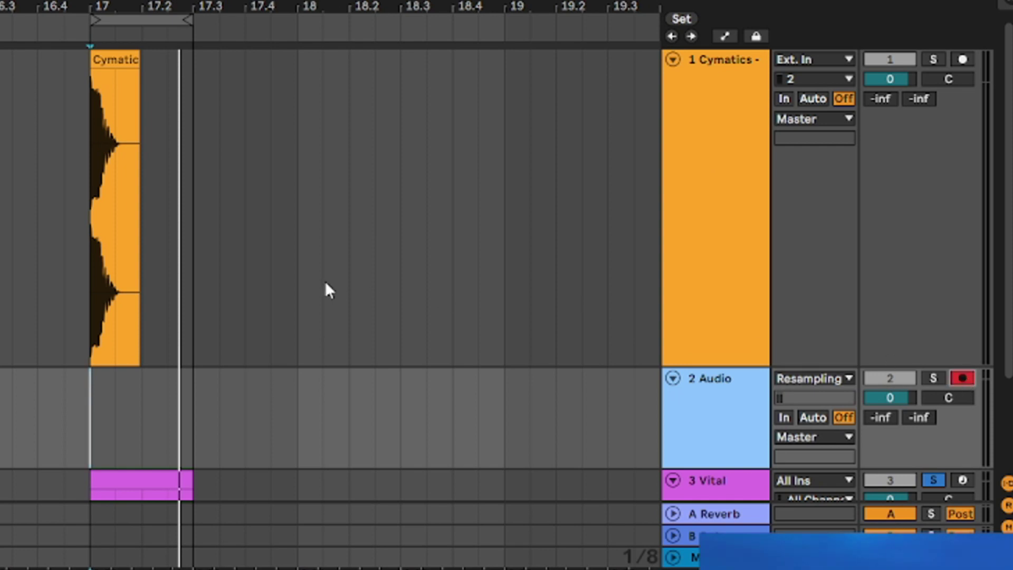
click(963, 378)
scroll(321, 281, down, 2)
scroll(189, 288, down, 2)
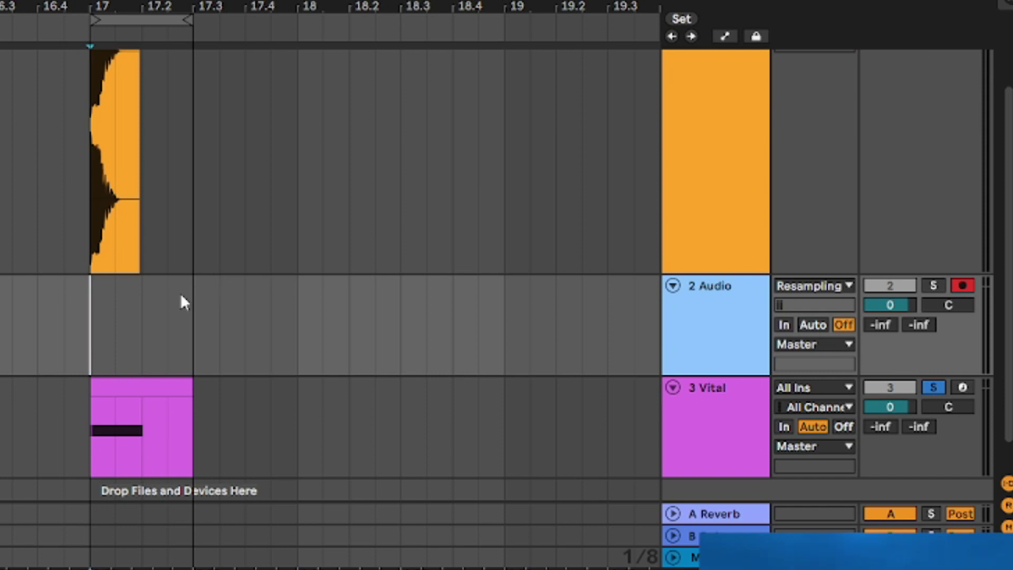
key(F9)
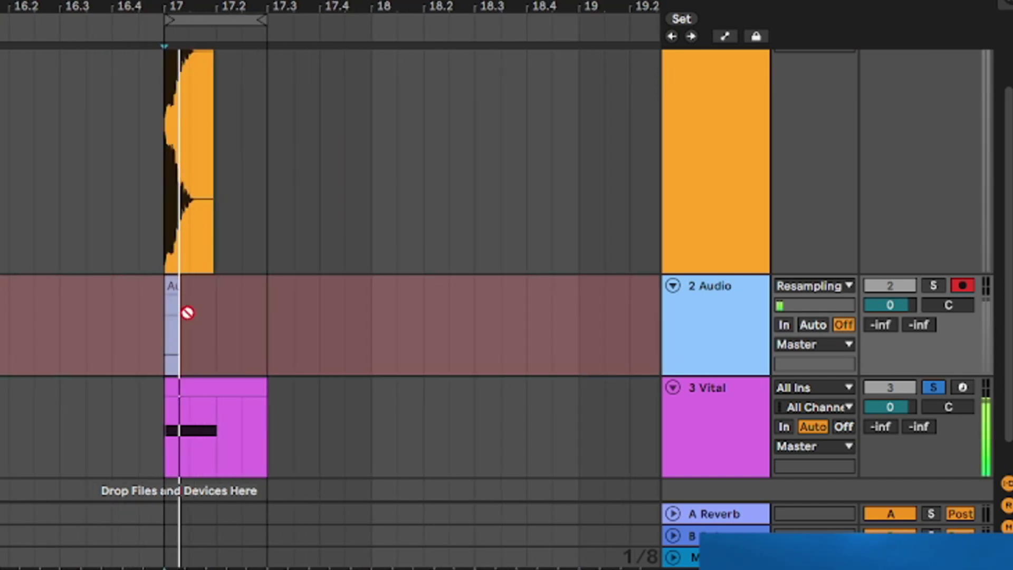
key(space)
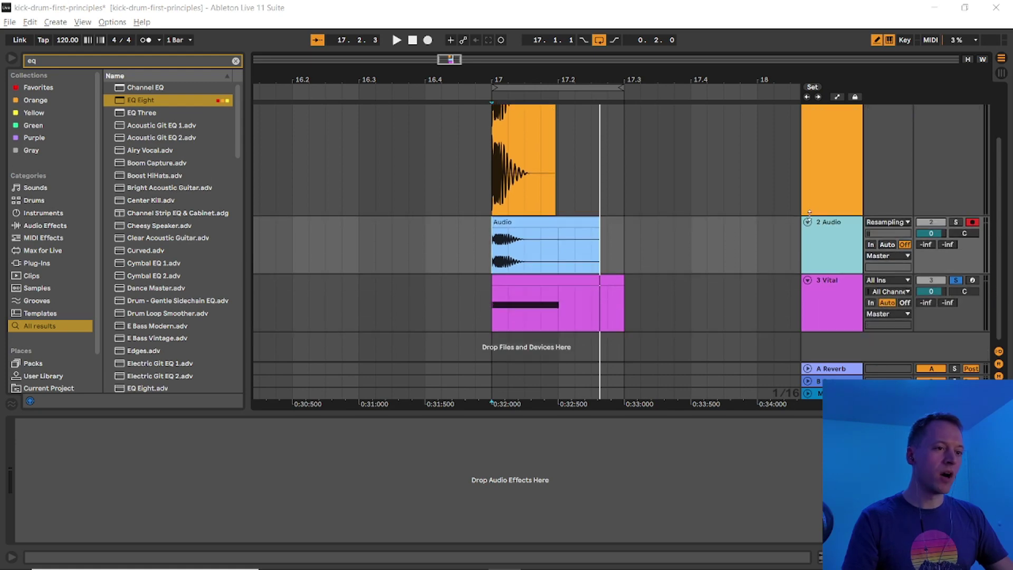
- Enlarge the 2 Audio track and zoom to compare the resampled kick against the Cymatics kick
drag(832, 273, 832, 363)
scroll(547, 294, up, 5)
scroll(293, 339, up, 3)
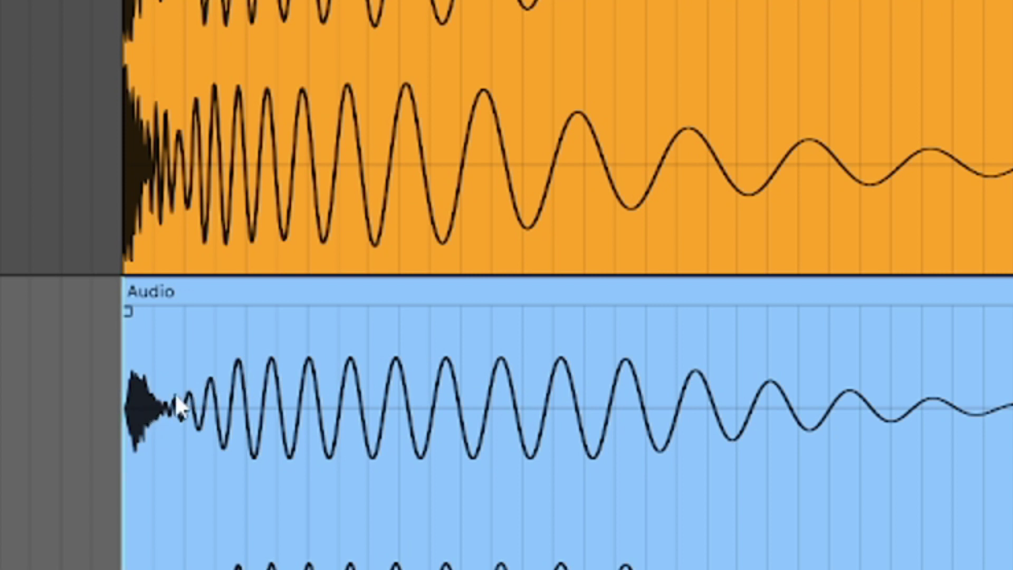
scroll(221, 387, down, 6)
scroll(359, 412, right, 5)
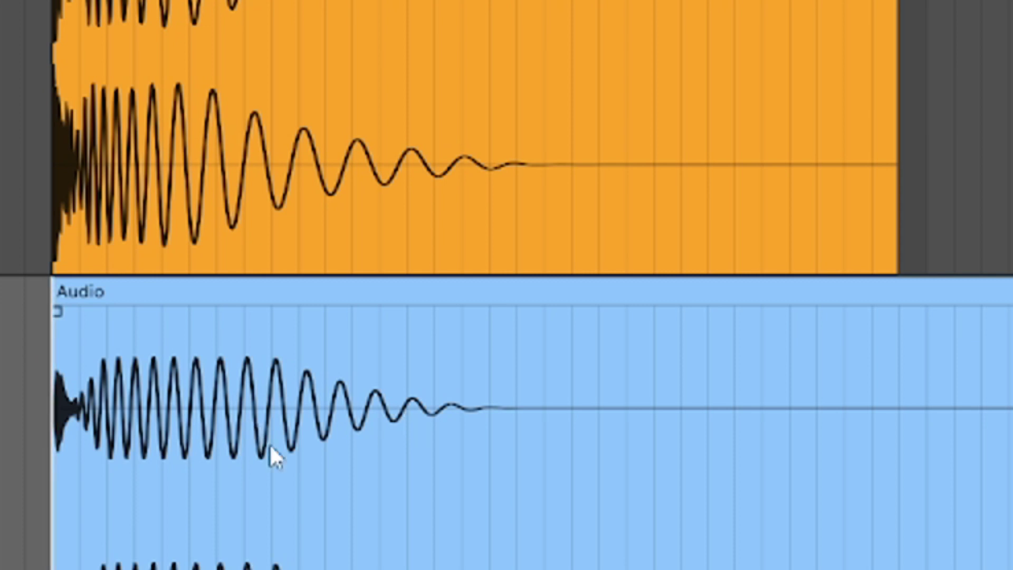
scroll(385, 438, down, 3)
scroll(391, 437, down, 1)
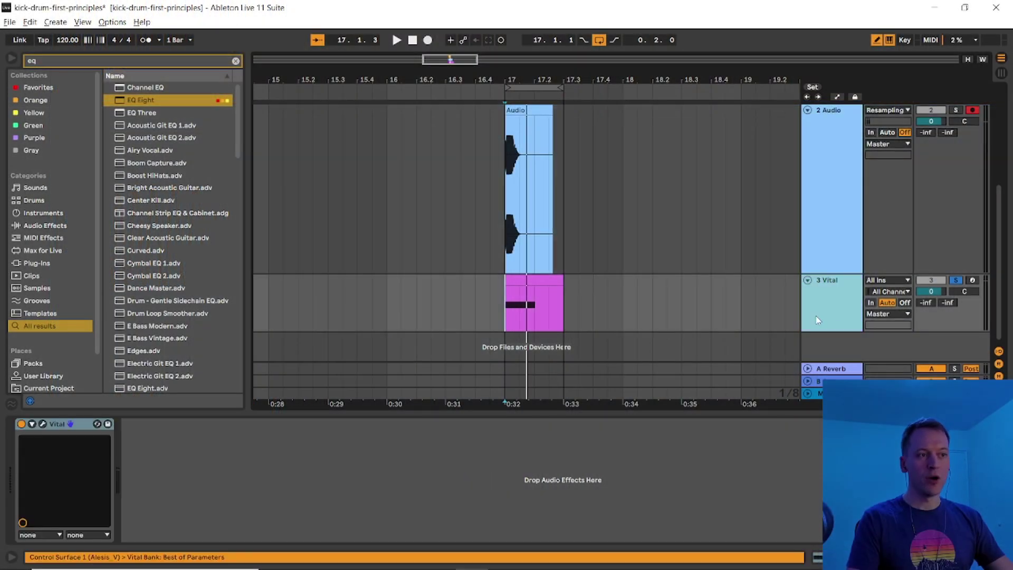
- Reopen Vital, reduce LFO 1's modulation of Osc 1 level, and raise output volume to 0.884 dB
click(43, 424)
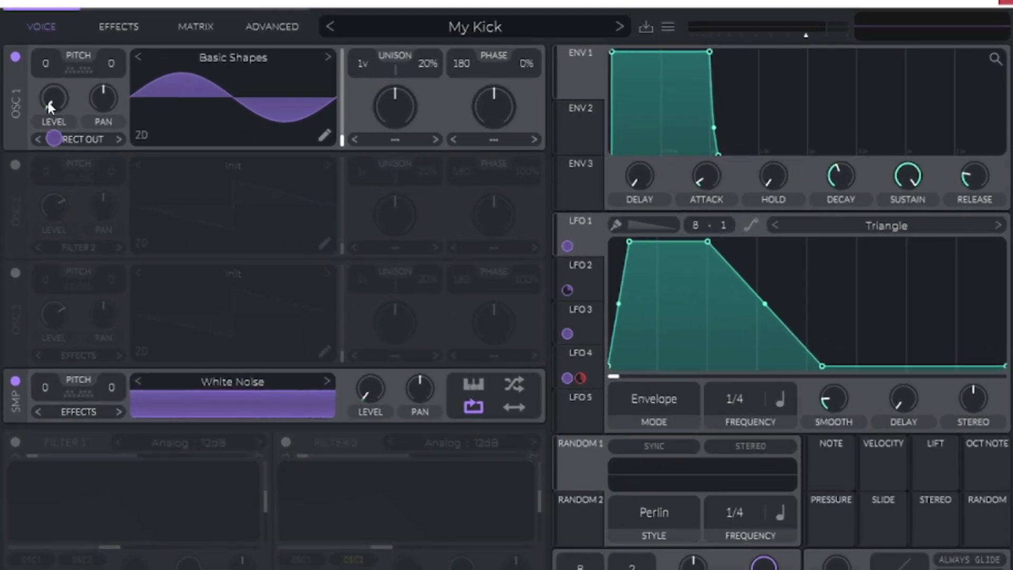
mouse_move(56, 138)
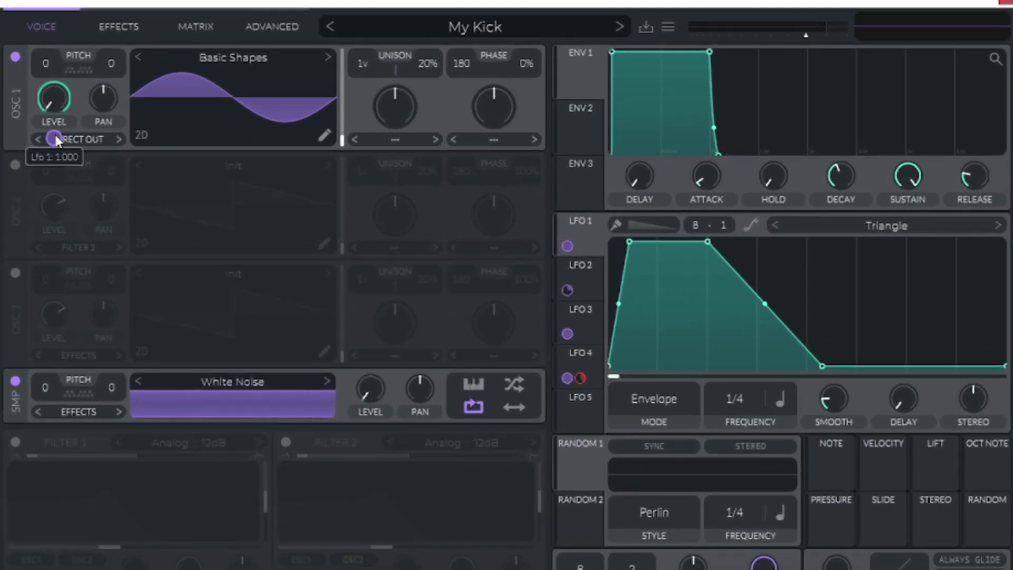
drag(55, 138, 55, 143)
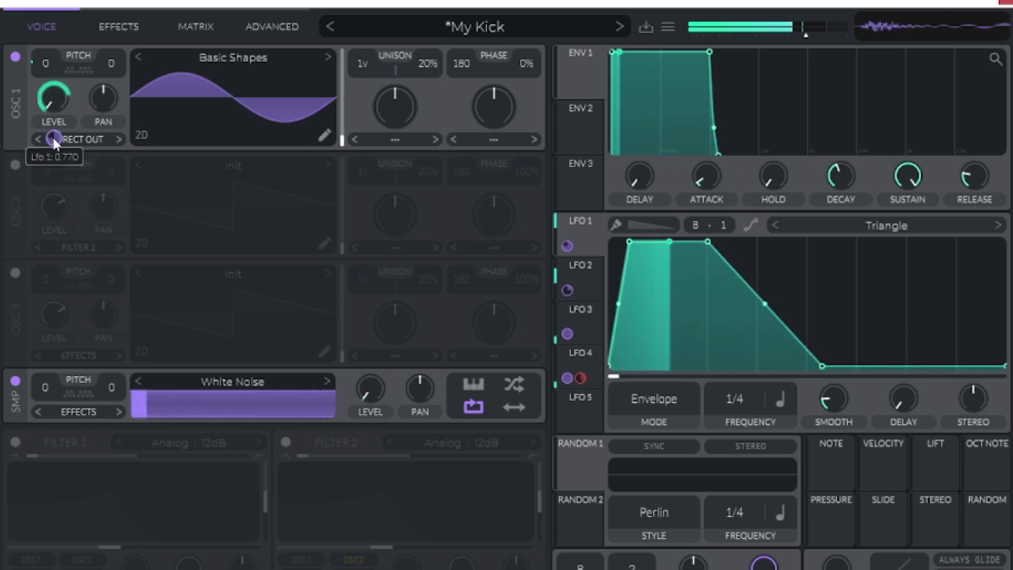
drag(51, 135, 52, 138)
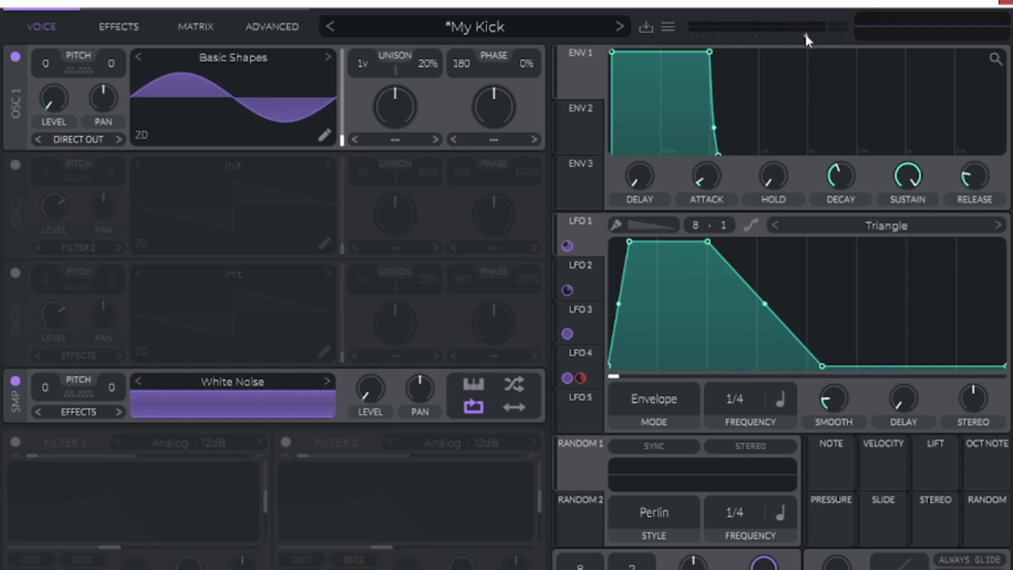
mouse_move(810, 33)
drag(811, 34, 827, 32)
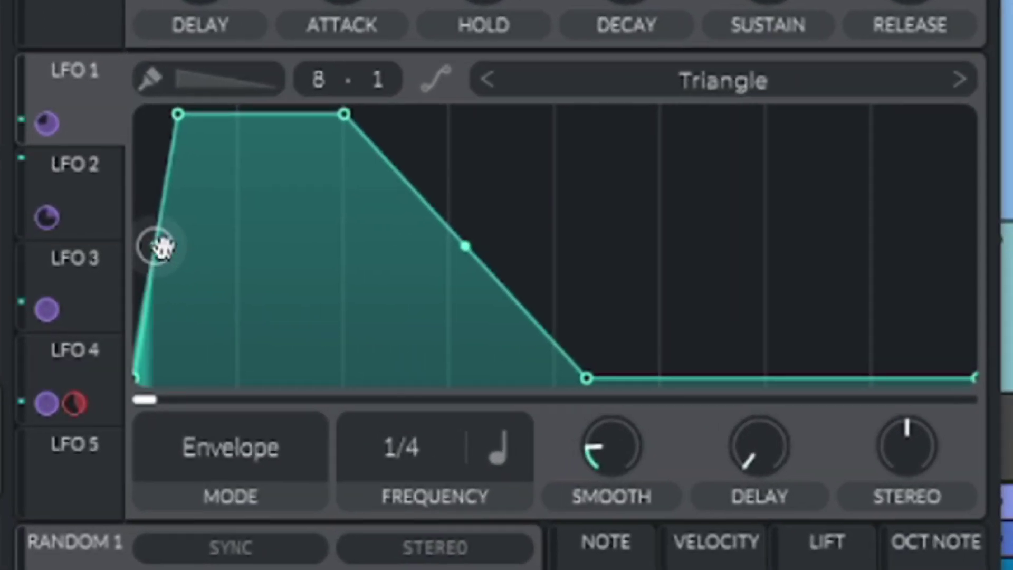
- Bend LFO 1's attack into a steep convex curve and shorten its hold
drag(256, 255, 263, 188)
drag(163, 161, 167, 140)
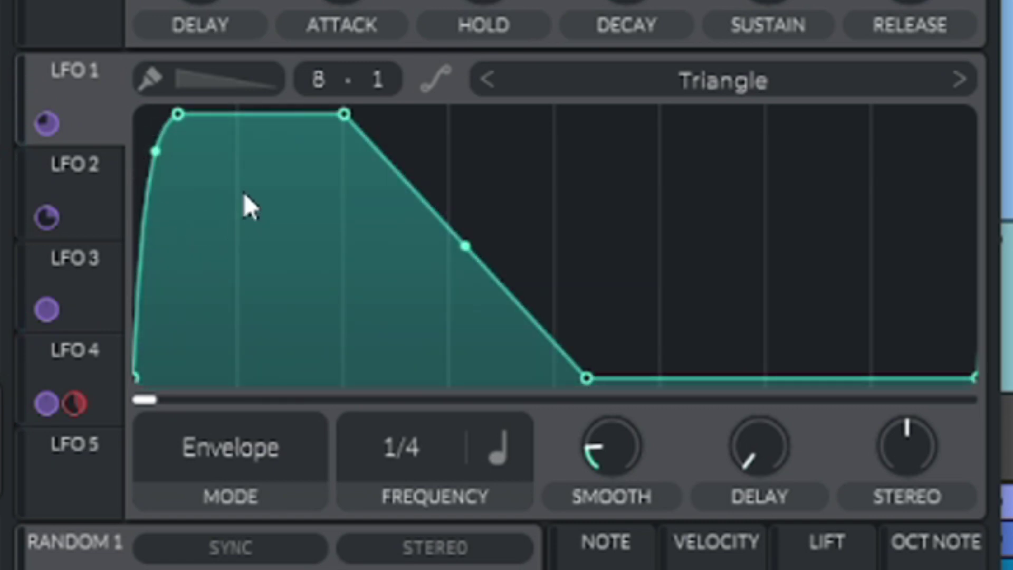
drag(334, 84, 278, 74)
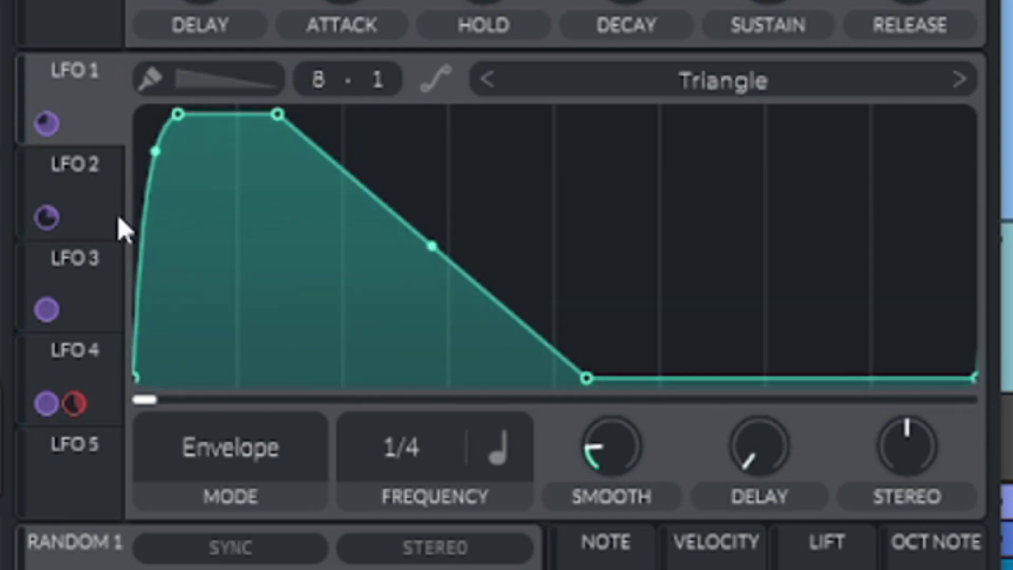
- Add a point near LFO 2's start, bending the first segment up and the decay down
click(101, 206)
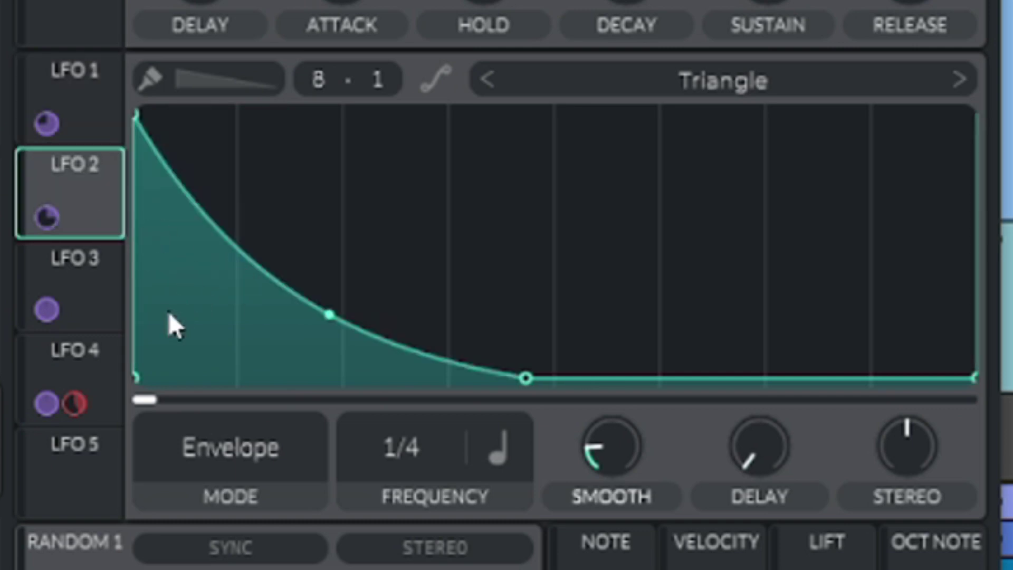
double_click(225, 225)
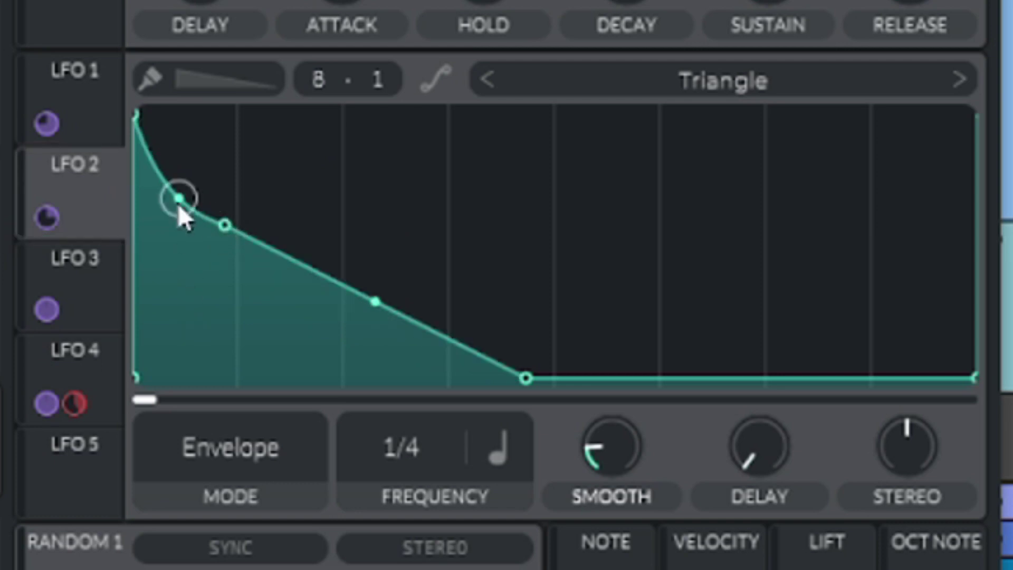
drag(179, 206, 176, 31)
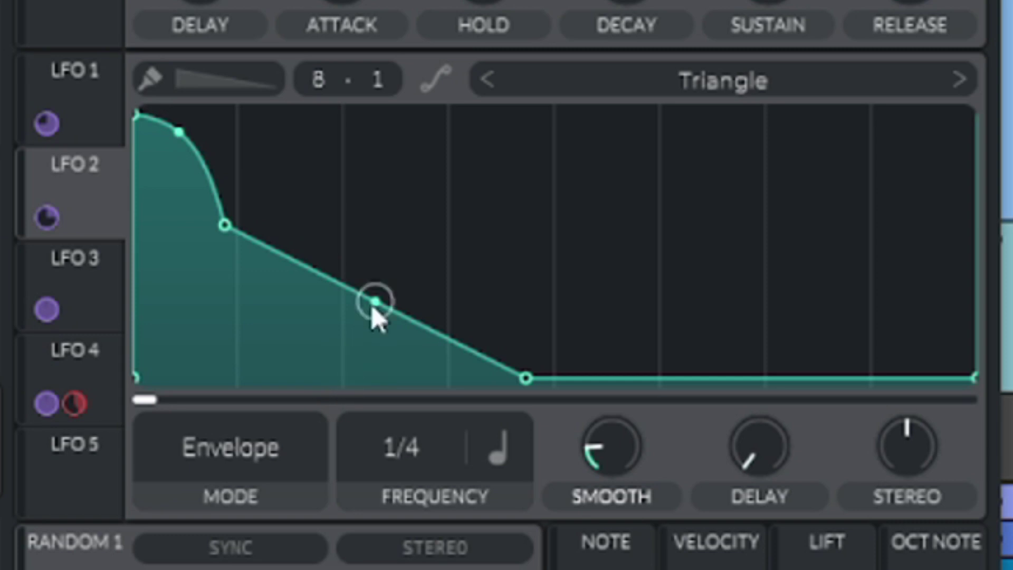
drag(373, 305, 349, 426)
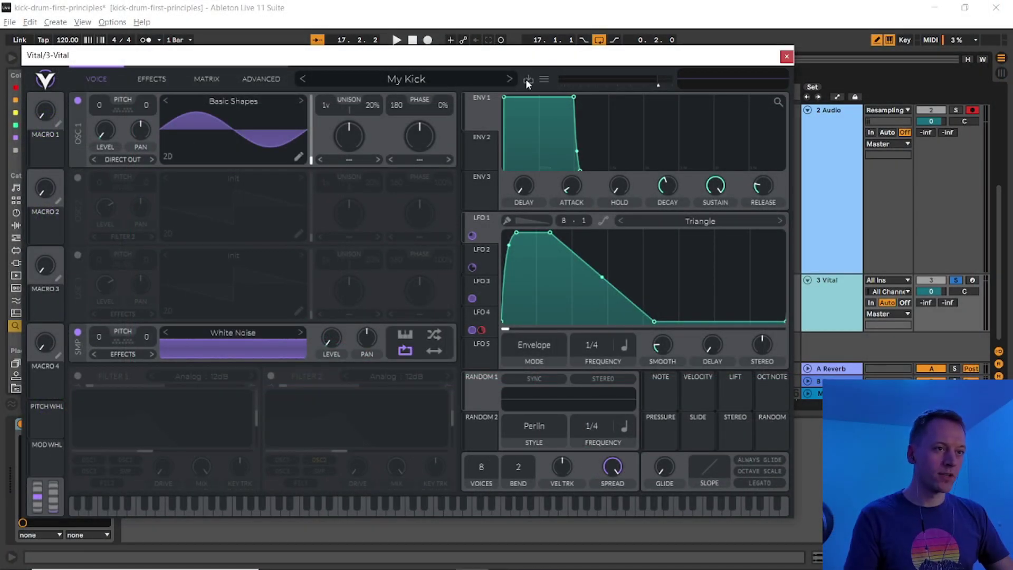
- Save the Vital preset as My Kick, overwriting the existing file, and close Vital
click(527, 79)
click(480, 392)
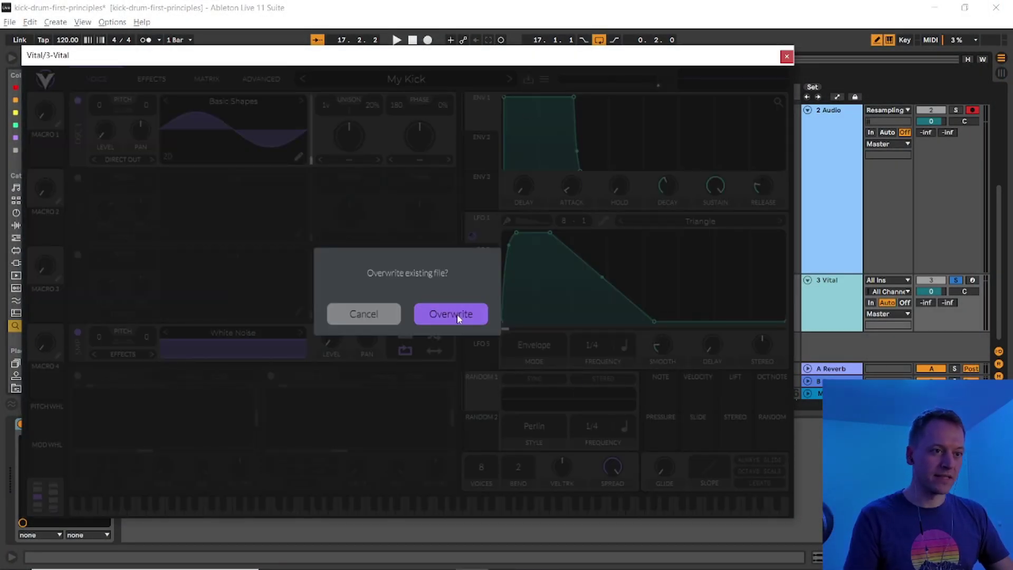
click(456, 315)
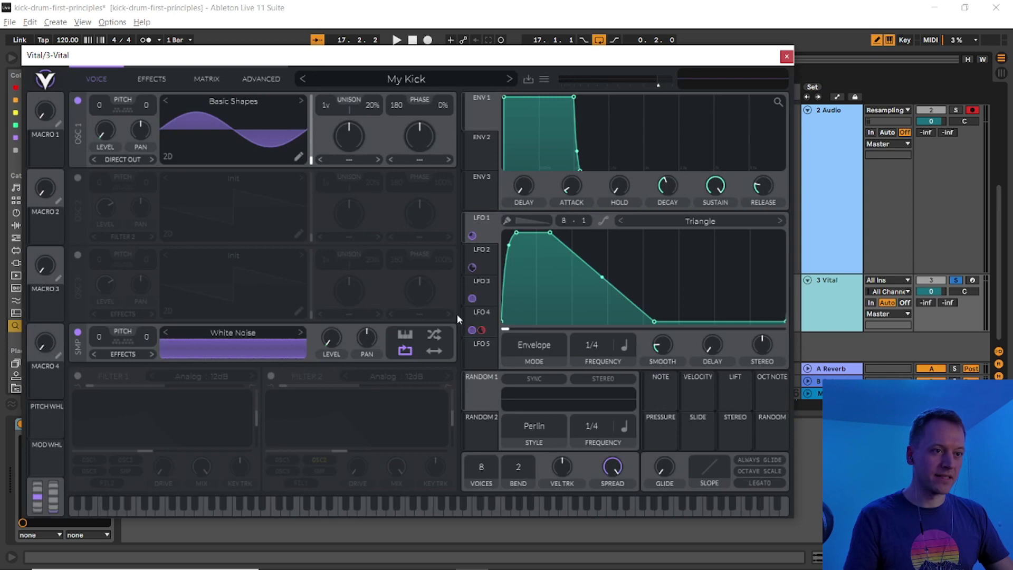
click(785, 56)
- Record the revised Vital kick into a new Audio 2 clip at bar 17
scroll(334, 202, up, 2)
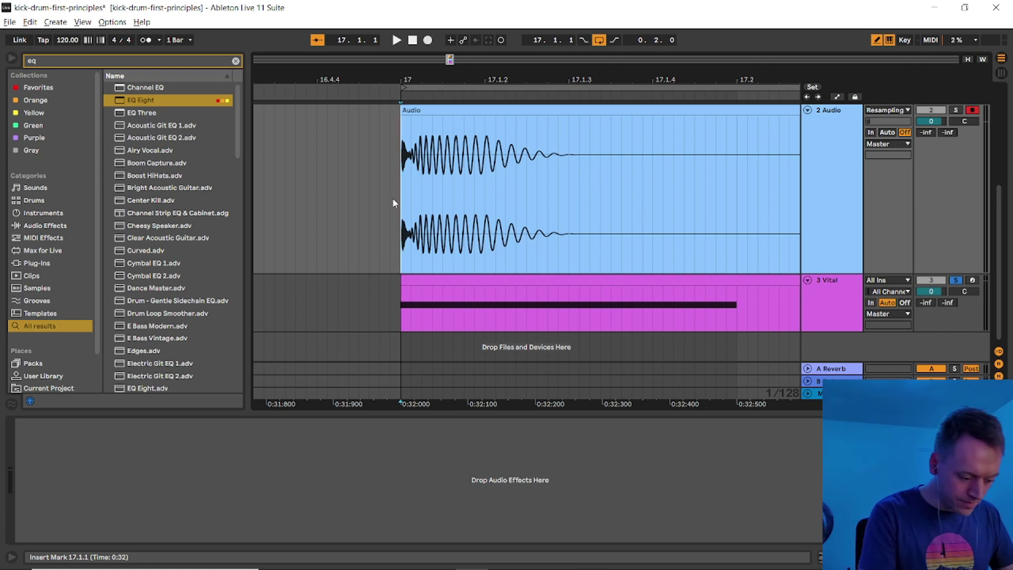
key(F9)
key(space)
scroll(372, 201, down, 3)
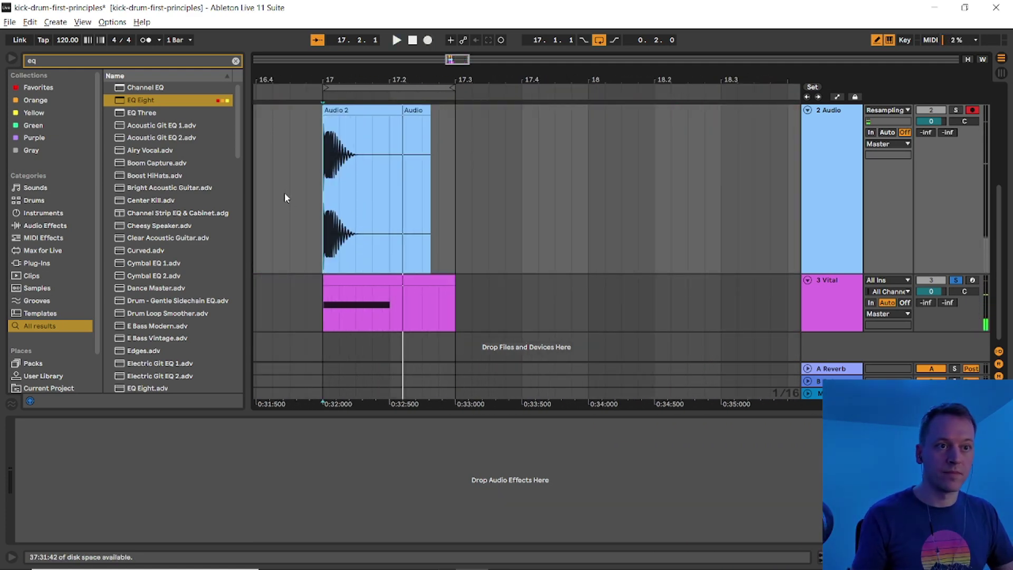
scroll(283, 190, up, 2)
scroll(296, 182, up, 2)
scroll(335, 192, up, 3)
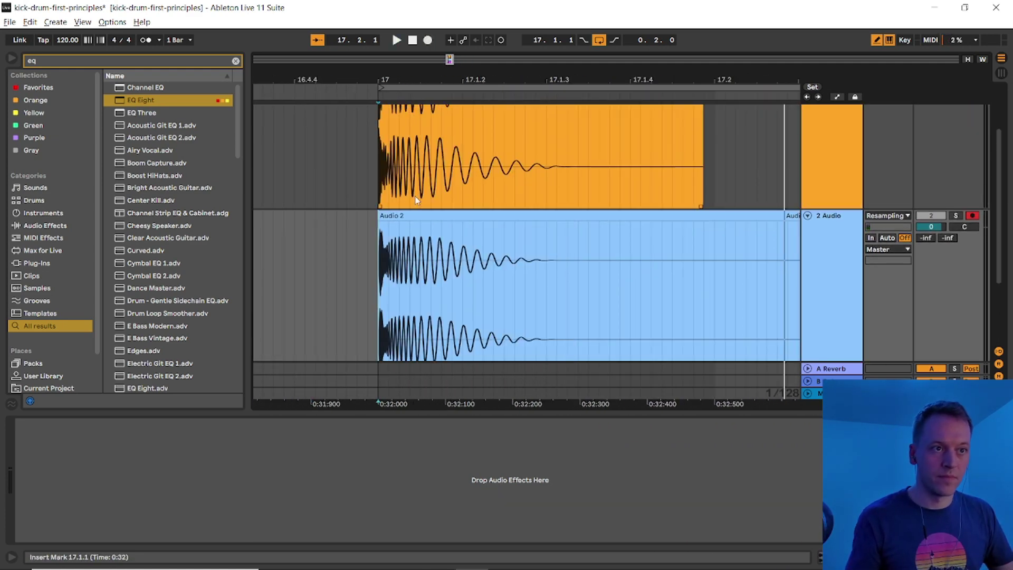
scroll(401, 196, down, 2)
- Trim the silent lead-in off the start of the Audio 2 clip
double_click(398, 195)
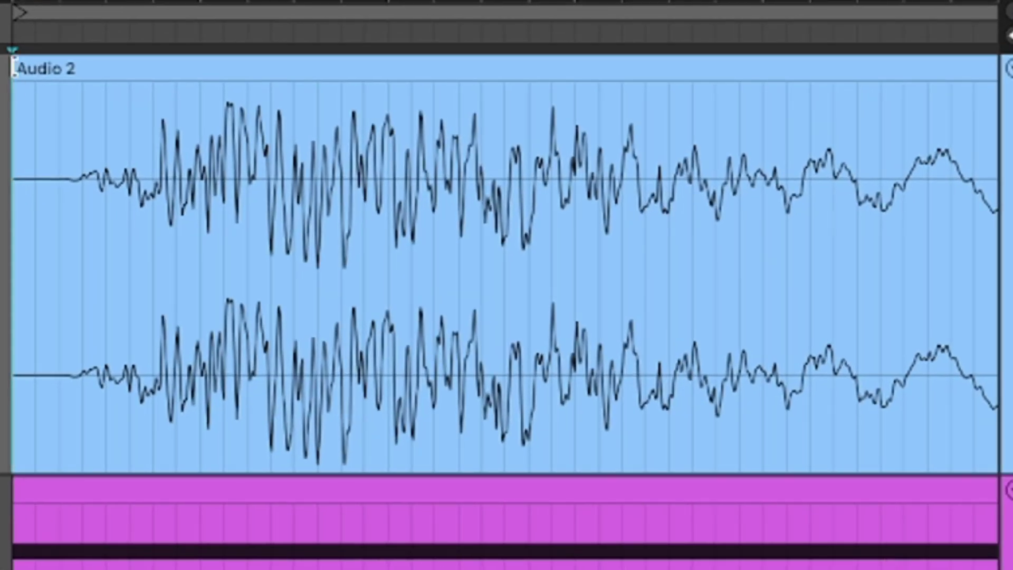
click(15, 69)
drag(14, 69, 130, 71)
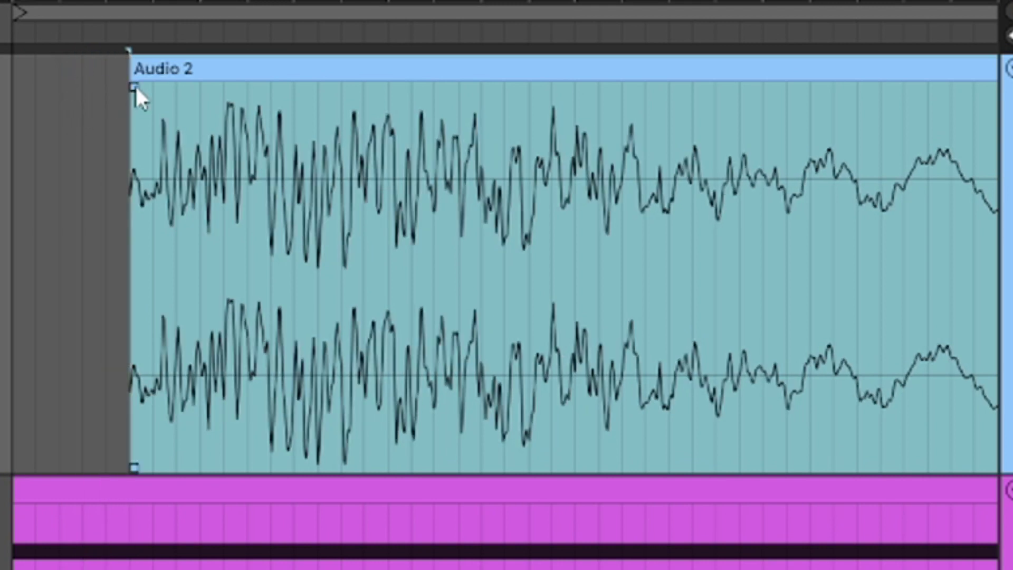
- Give the clip a short fade-in and move it back to the bar 17 start
drag(135, 85, 153, 86)
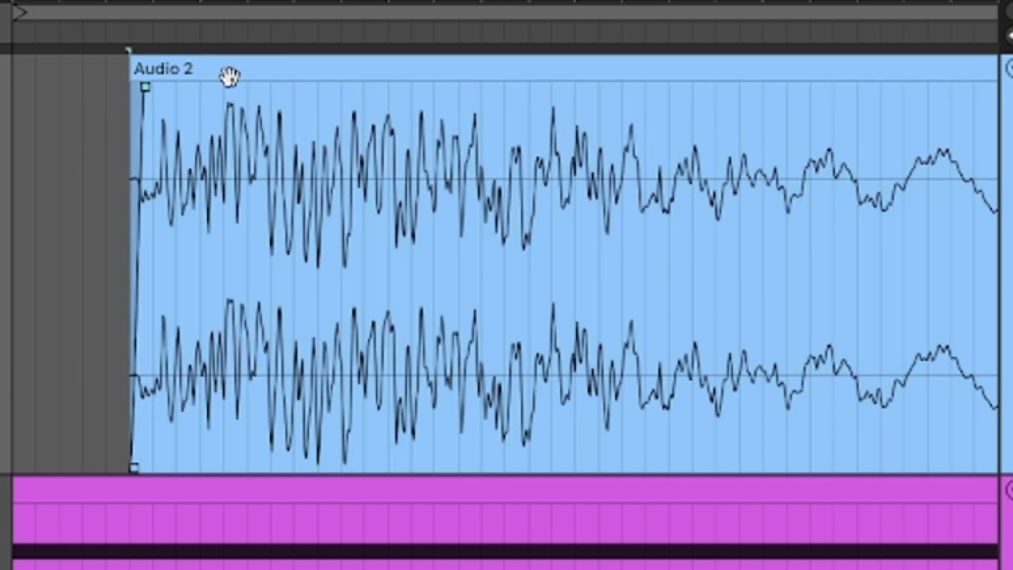
drag(239, 70, 174, 70)
key(z)
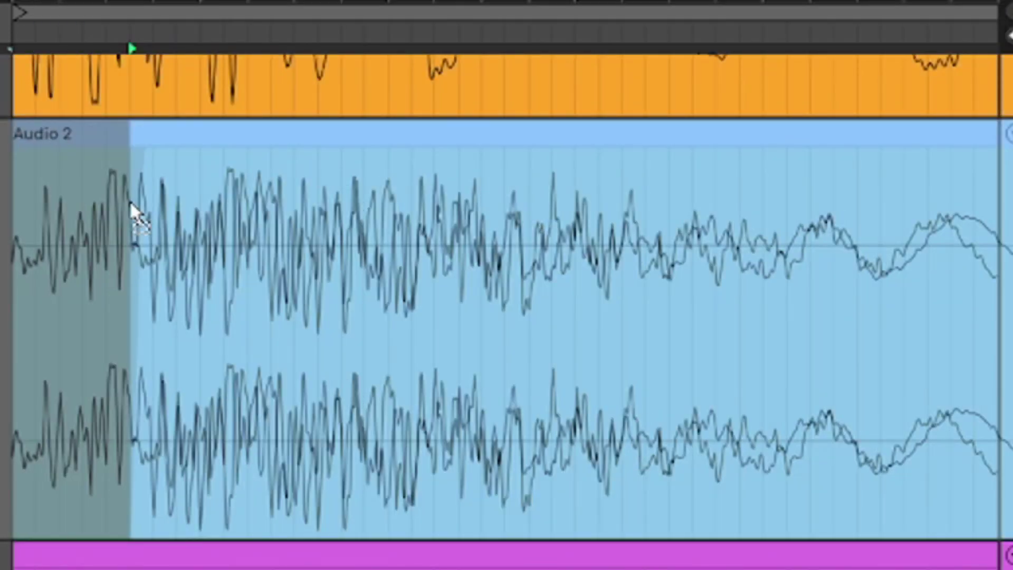
click(130, 200)
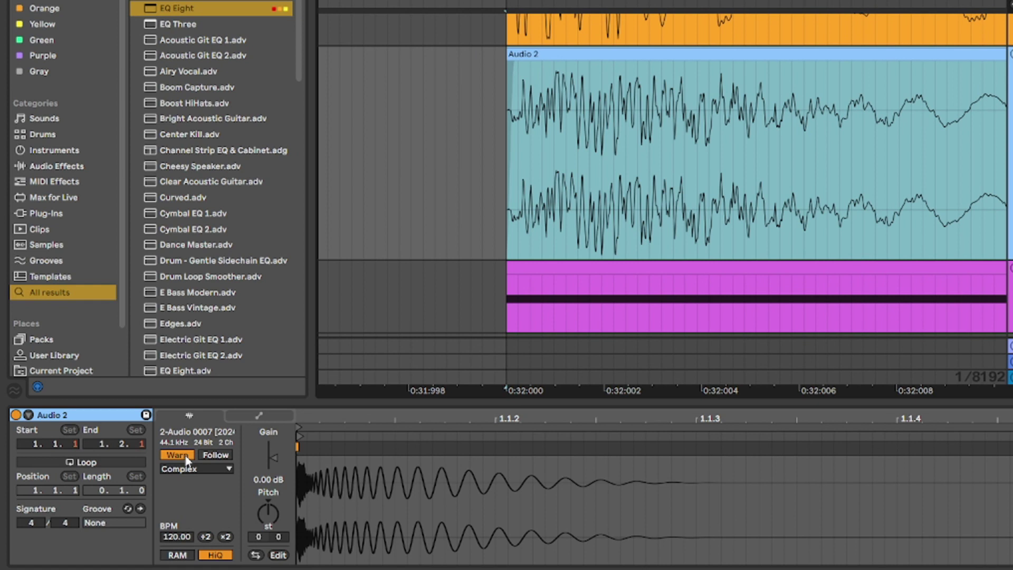
- Consolidate the kick into a new sample clip with Warp off and gain at 0.00 dB
click(177, 455)
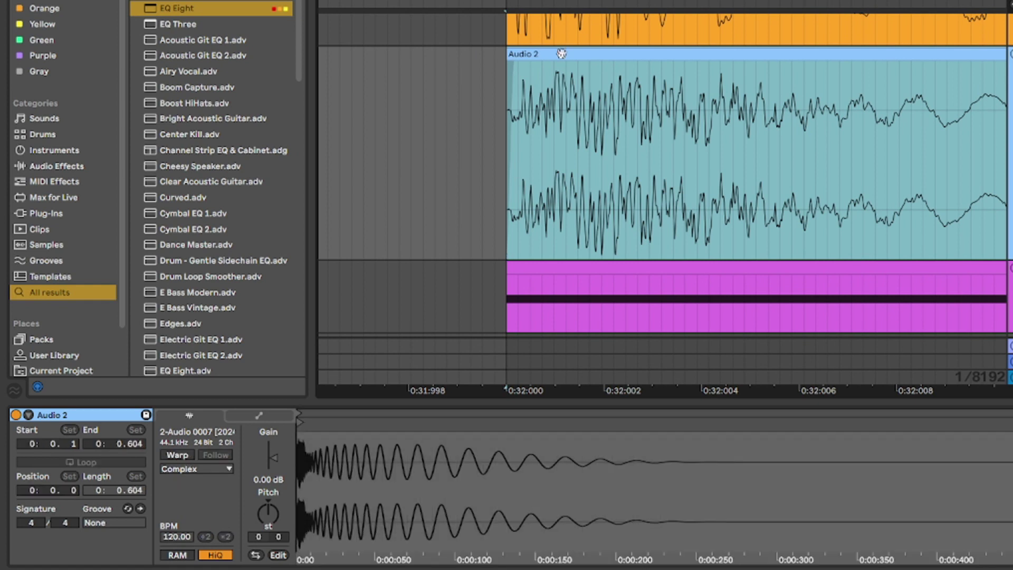
key(ctrl+z)
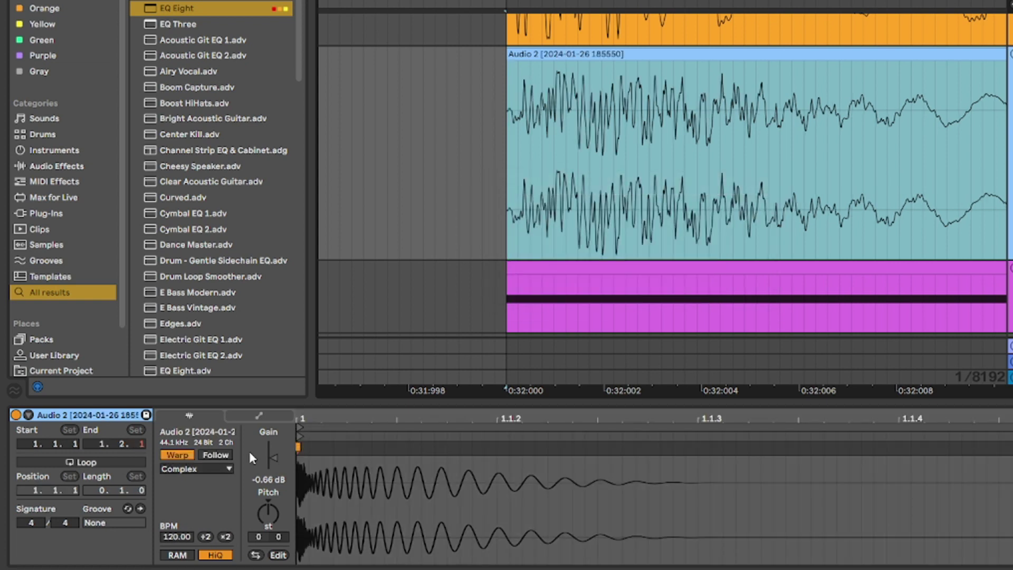
click(178, 455)
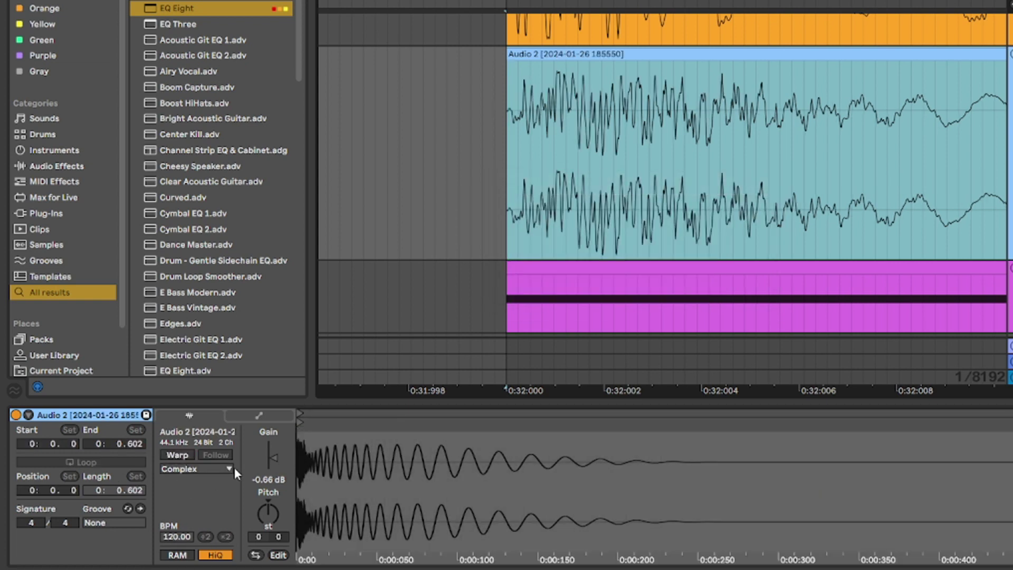
drag(274, 458, 269, 455)
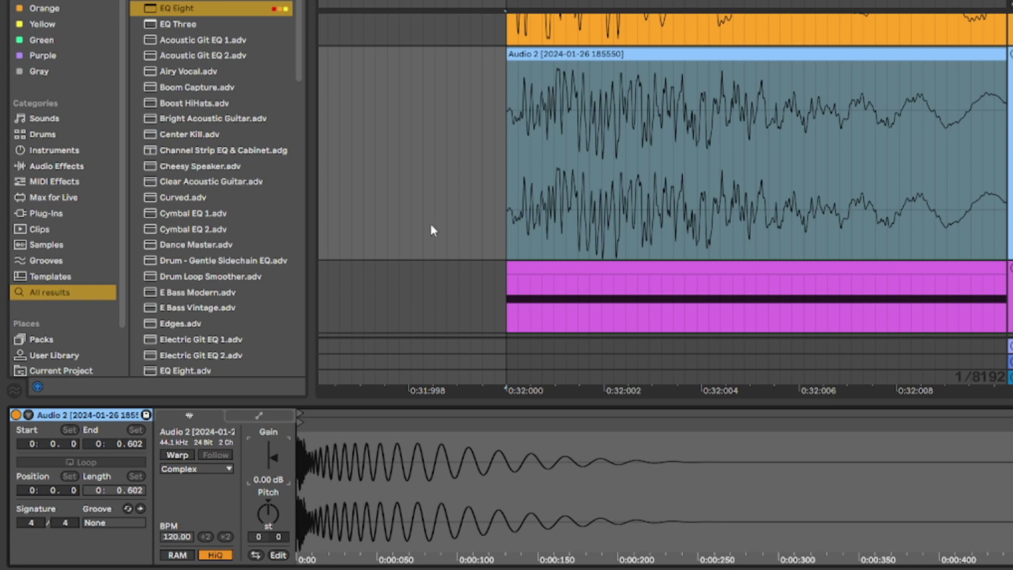
scroll(584, 204, down, 3)
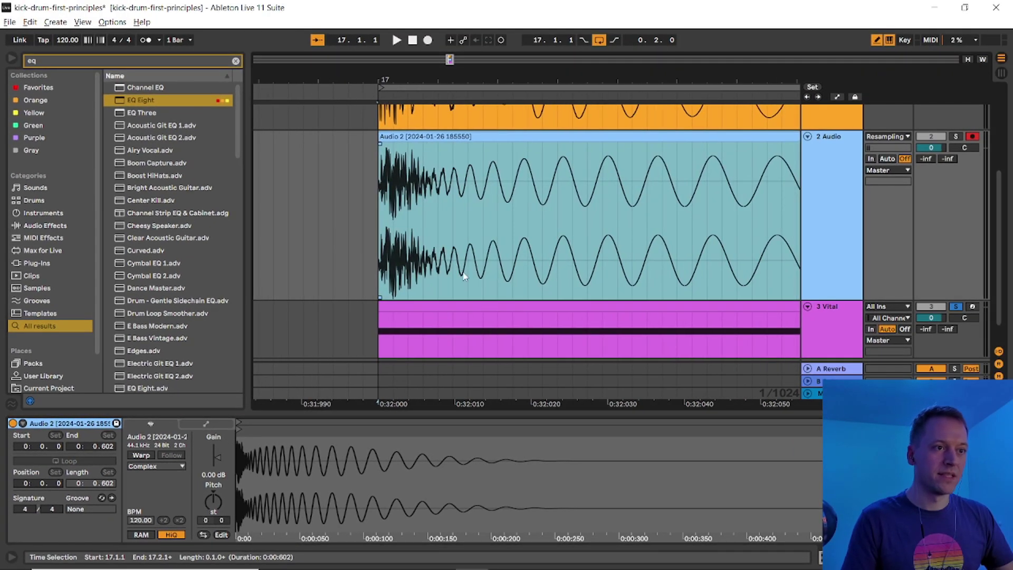
- Play back the new kick clip from bar 17
click(444, 199)
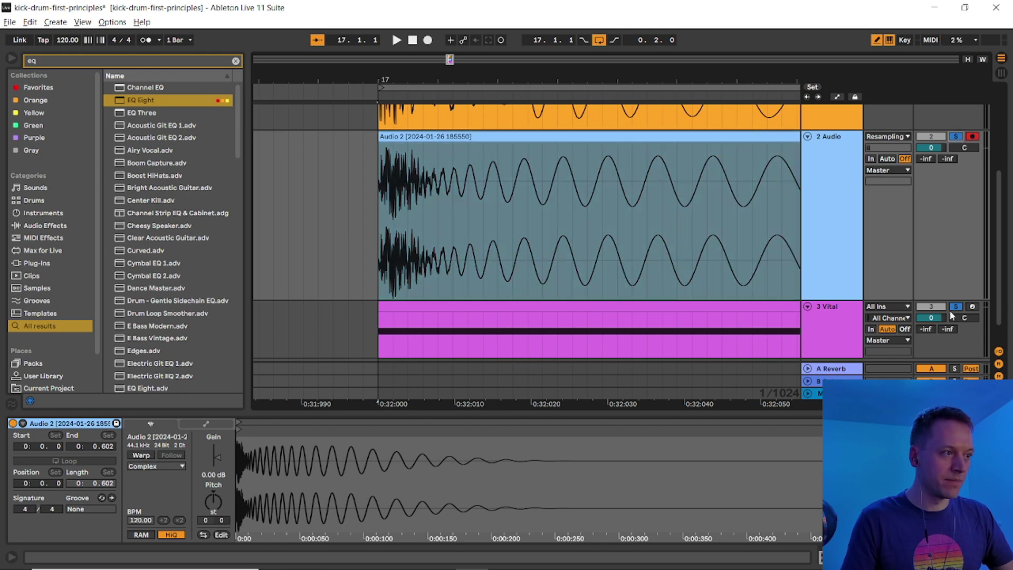
click(372, 211)
key(space)
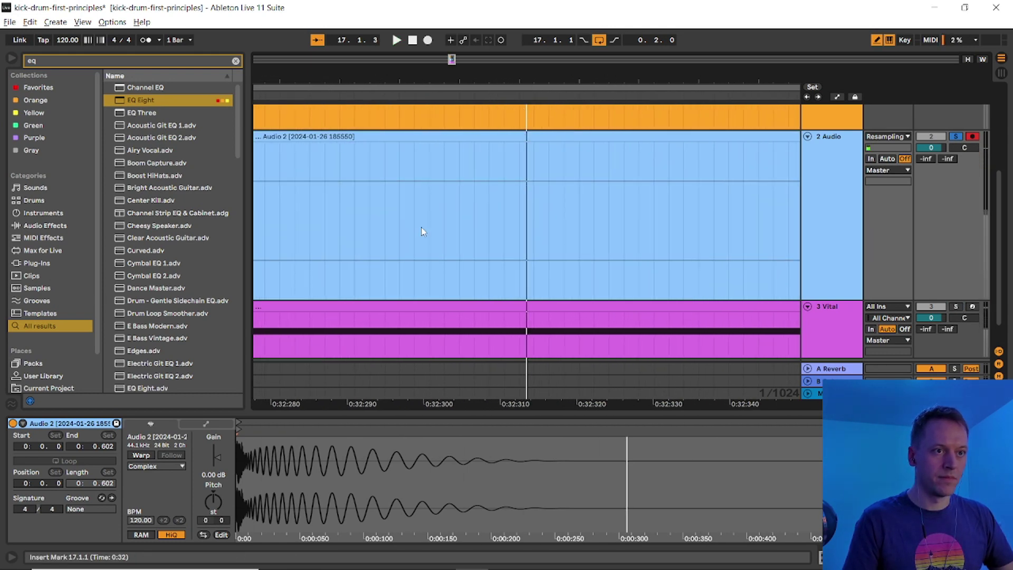
scroll(422, 232, down, 3)
scroll(420, 231, up, 3)
scroll(420, 231, left, 2)
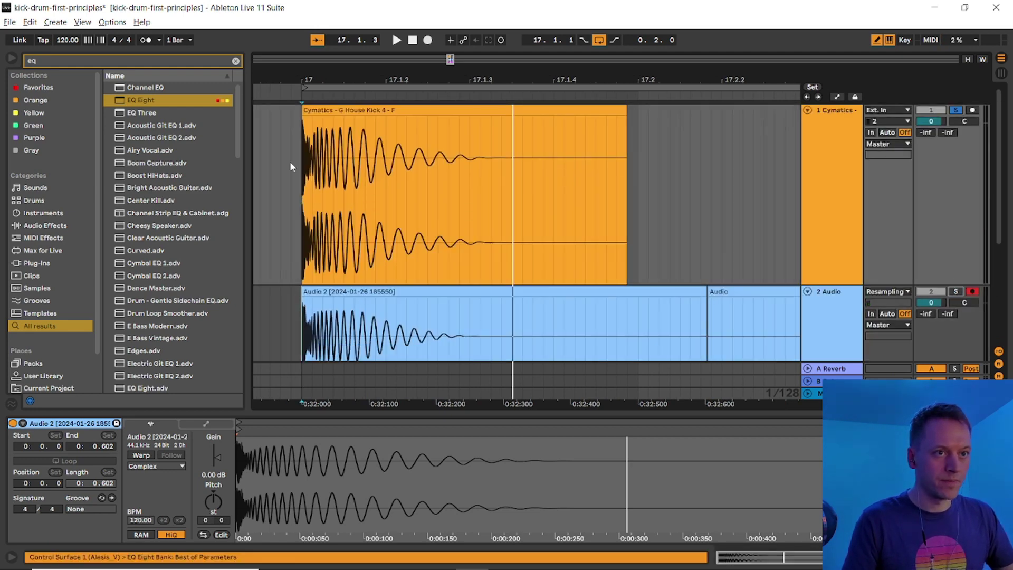
- Compare both kicks, then solo the Audio 2 track and play it alone
click(289, 166)
key(space)
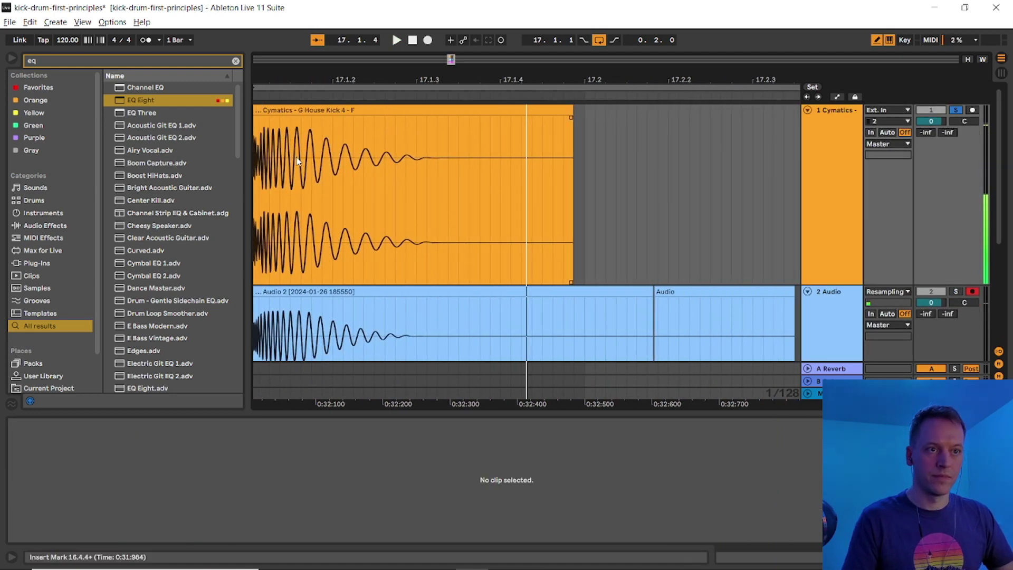
key(space)
click(956, 292)
key(space)
key(space)
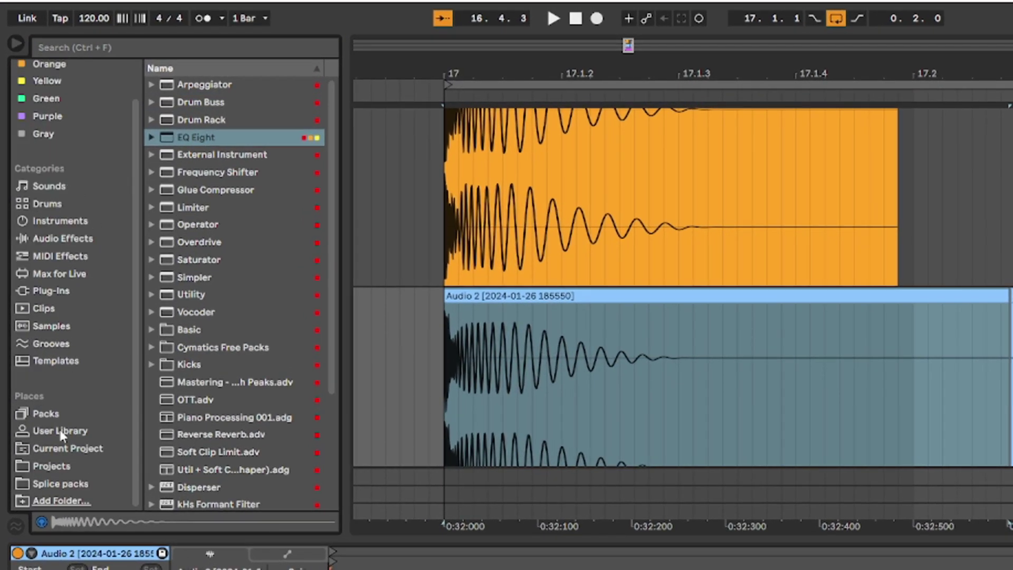
- Save the Audio 2 clip to the User Library as Kick 001 and preview it
click(59, 430)
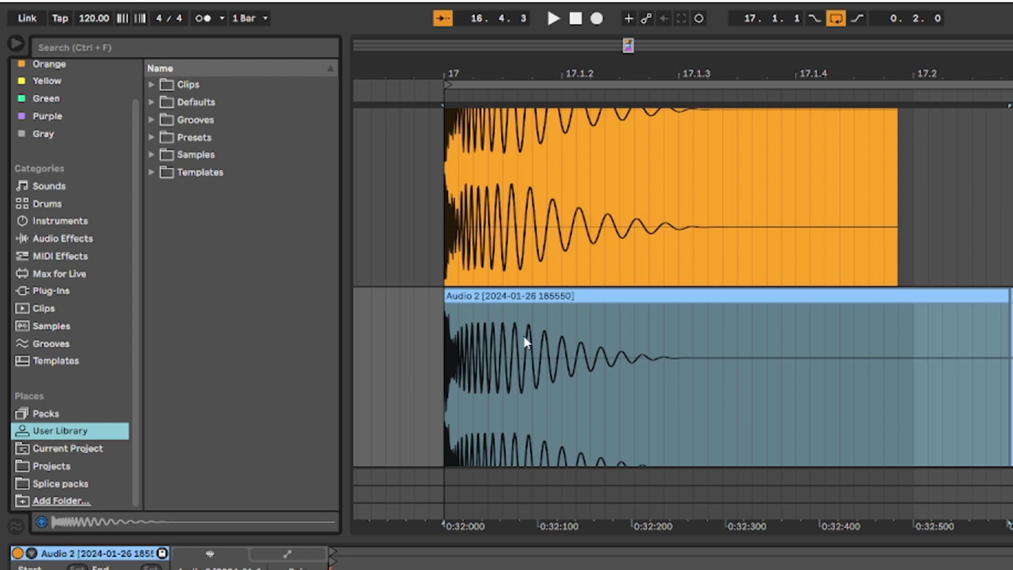
drag(588, 300, 262, 267)
text(Kick 001)
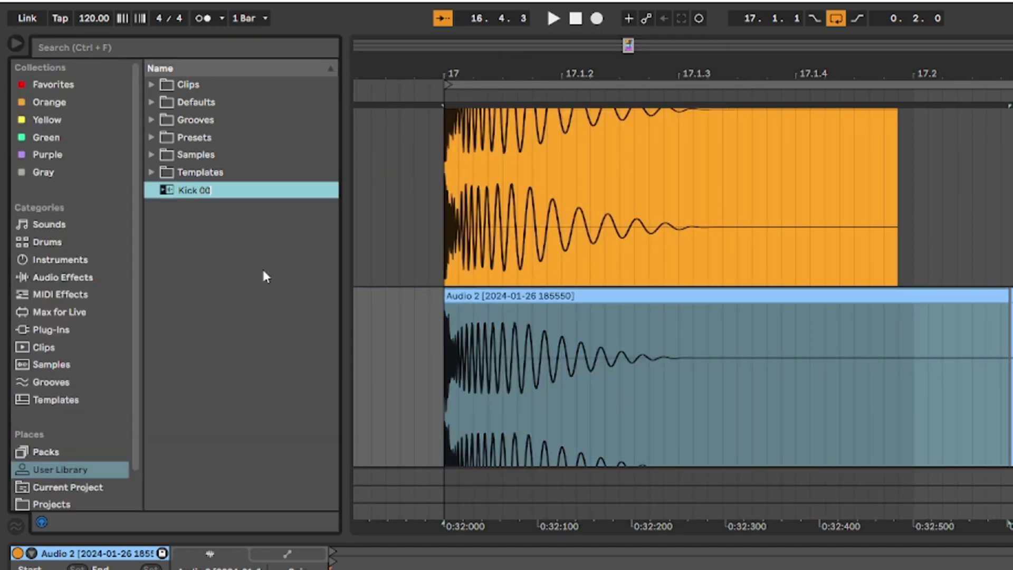
key(Return)
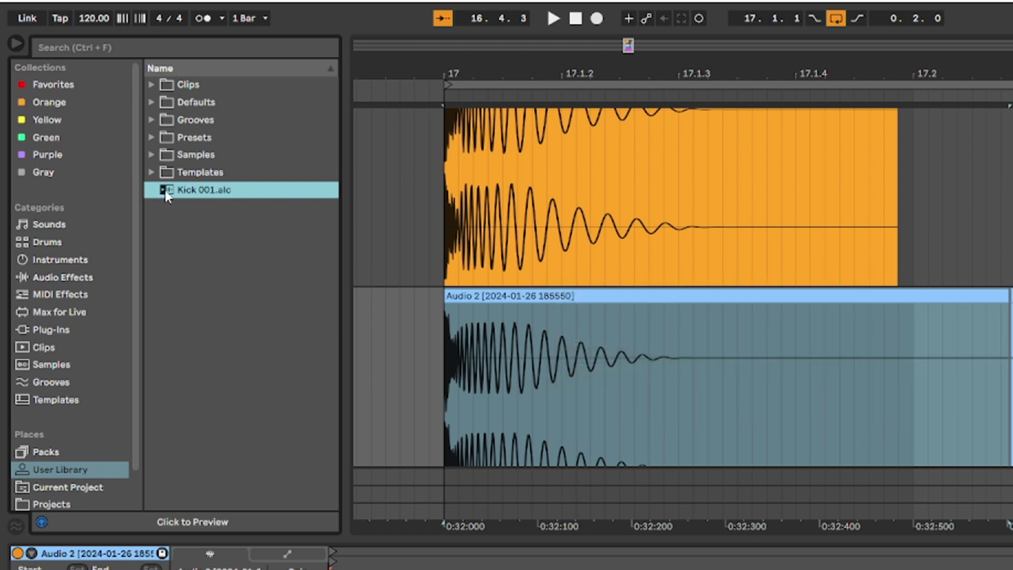
click(164, 190)
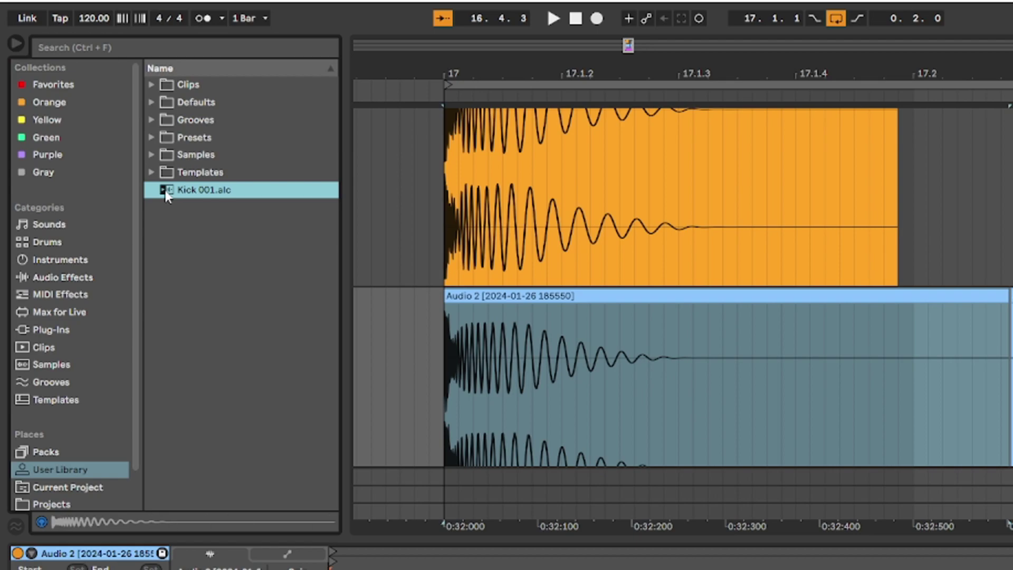